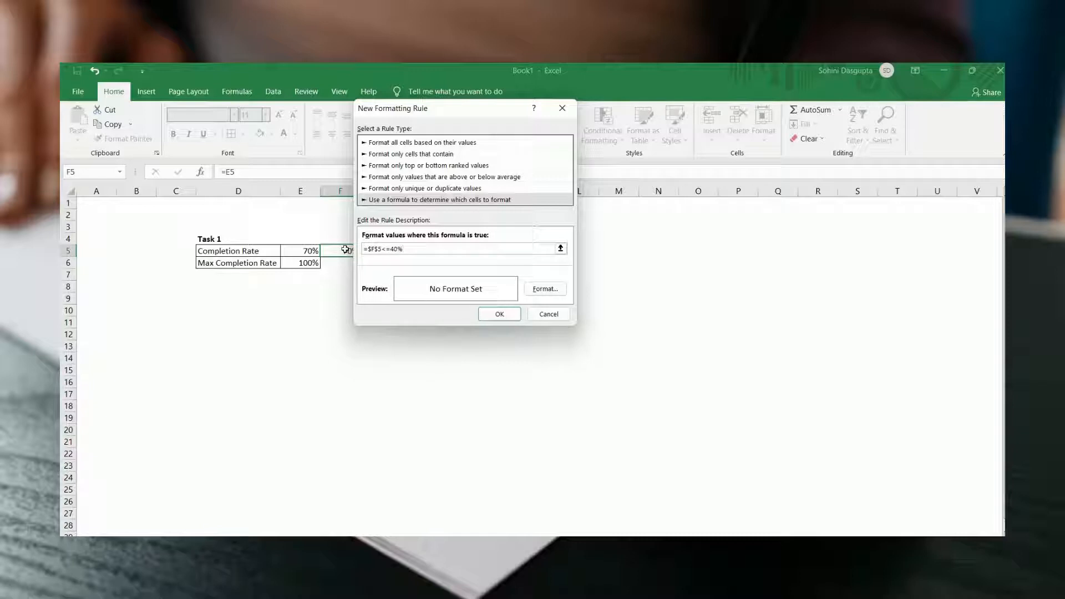
Give the =$F$5<=40% formatting rule a red fill and apply the rule to cell F5.
{"action": "left_click", "coordinate": [545, 289]}
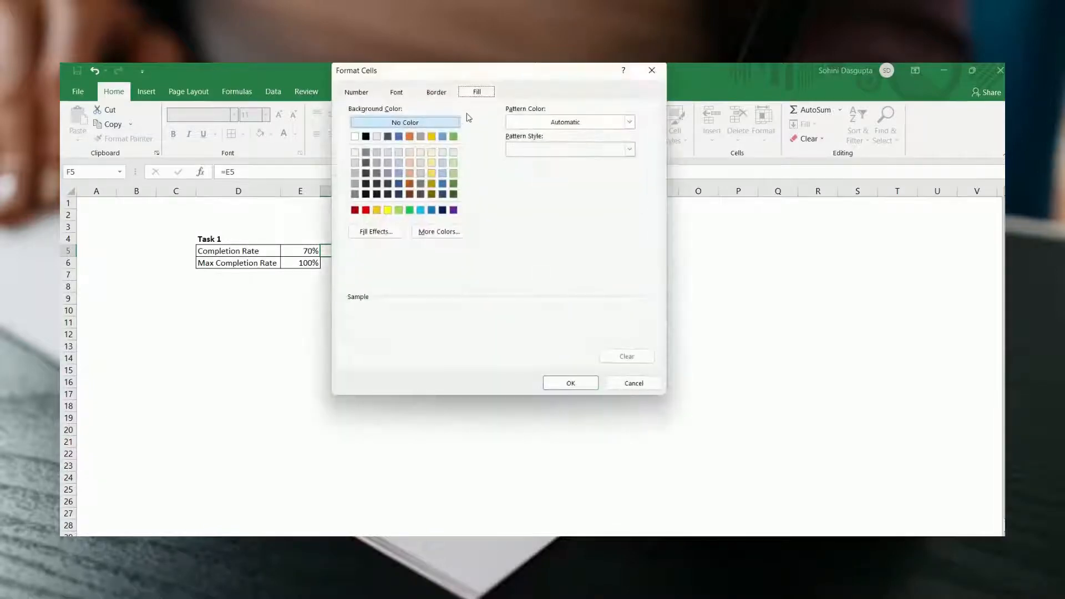
{"action": "left_click", "coordinate": [366, 210]}
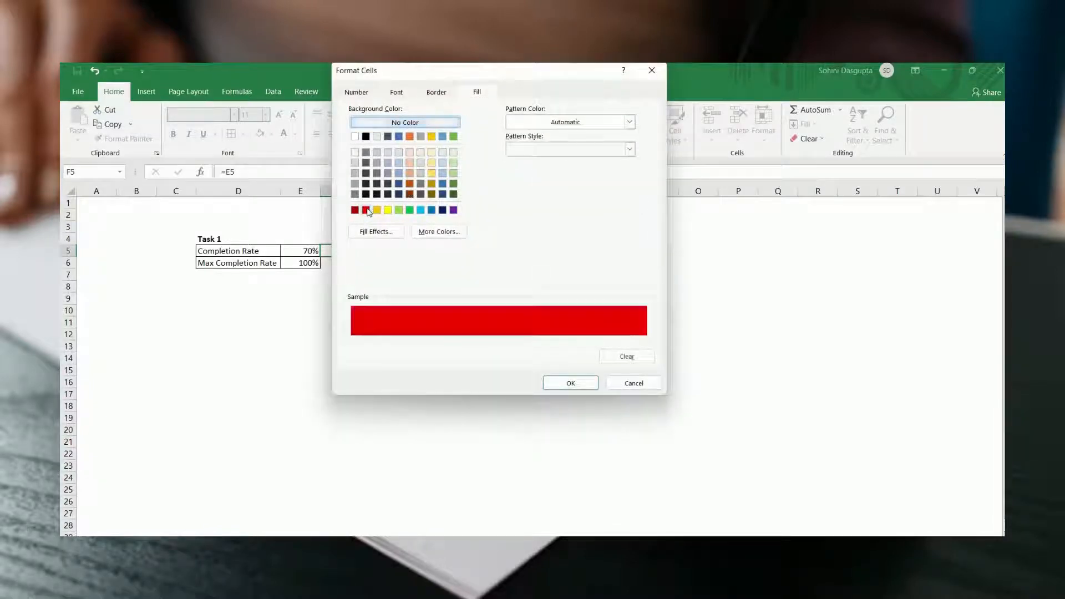
{"action": "left_click", "coordinate": [571, 383]}
{"action": "left_click", "coordinate": [506, 315]}
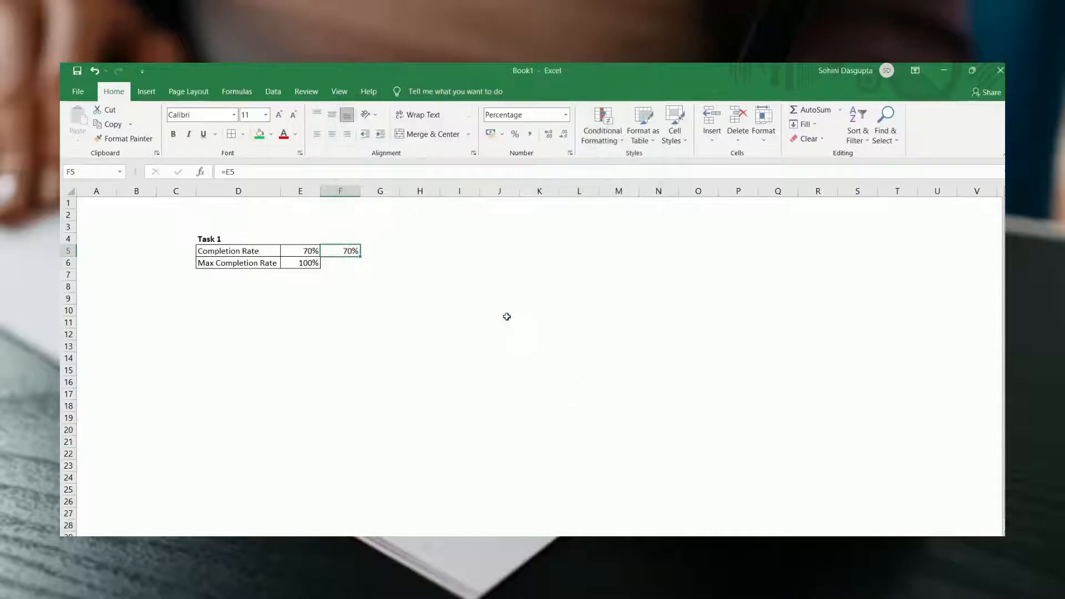
Create another formula-based conditional formatting rule for cell F5 with the formula =$E$5<=75%.
{"action": "left_click", "coordinate": [617, 143]}
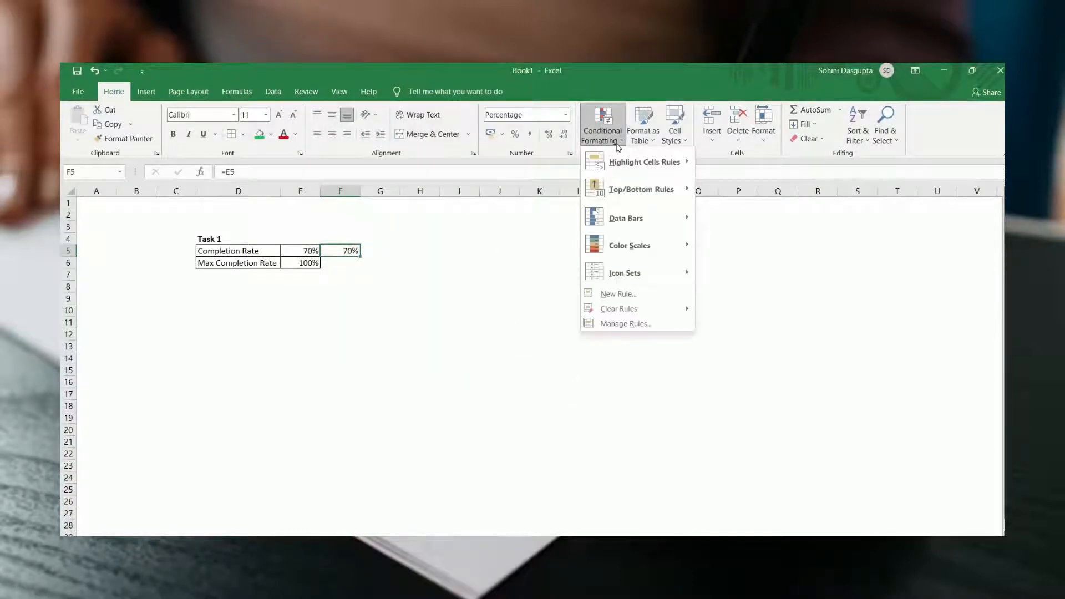
{"action": "left_click", "coordinate": [618, 294]}
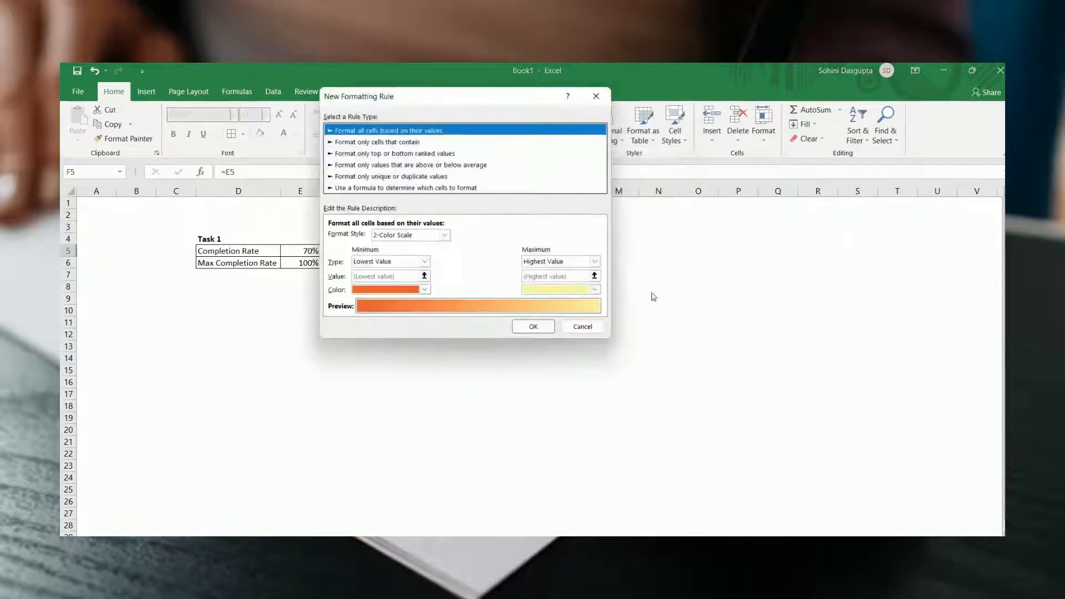
{"action": "left_click", "coordinate": [450, 189]}
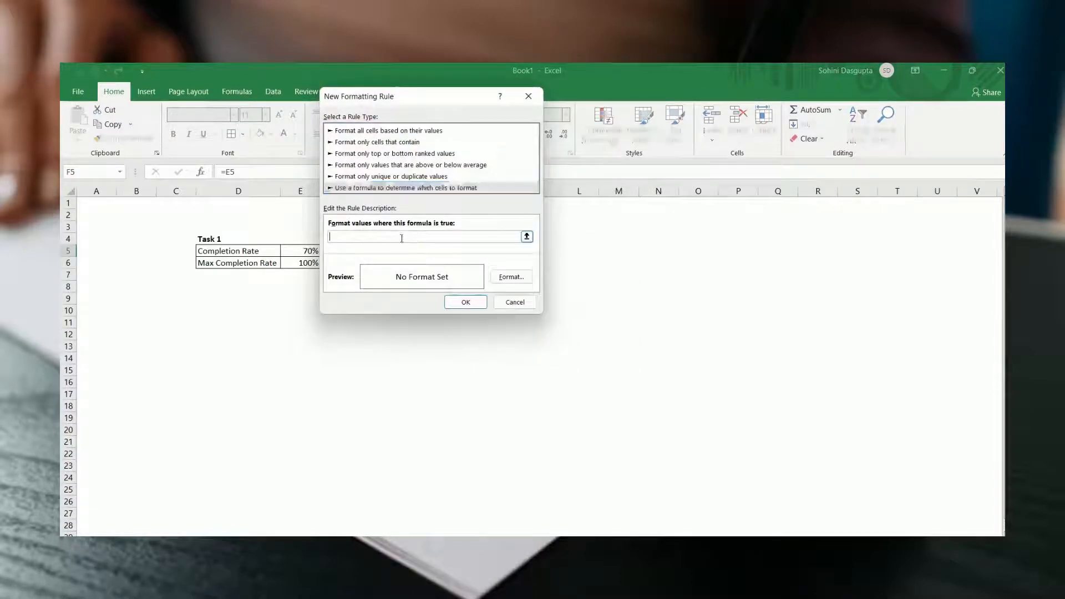
{"action": "left_click", "coordinate": [296, 252]}
{"action": "type", "text": "<"}
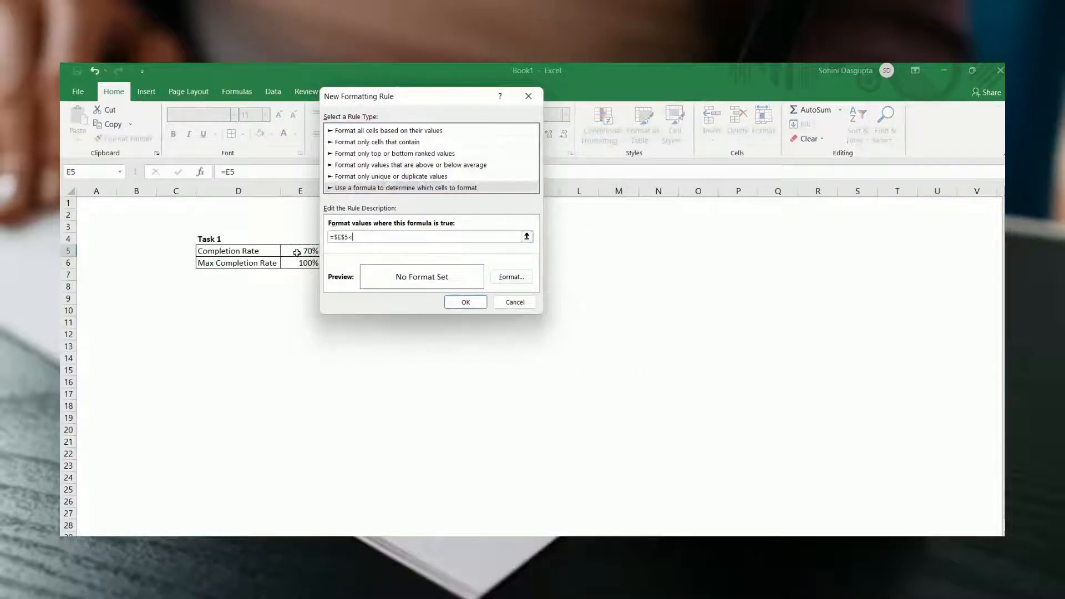
{"action": "type", "text": "=7%"}
Assign an orange fill to the 75% rule and apply it to the cell.
{"action": "left_click", "coordinate": [511, 277]}
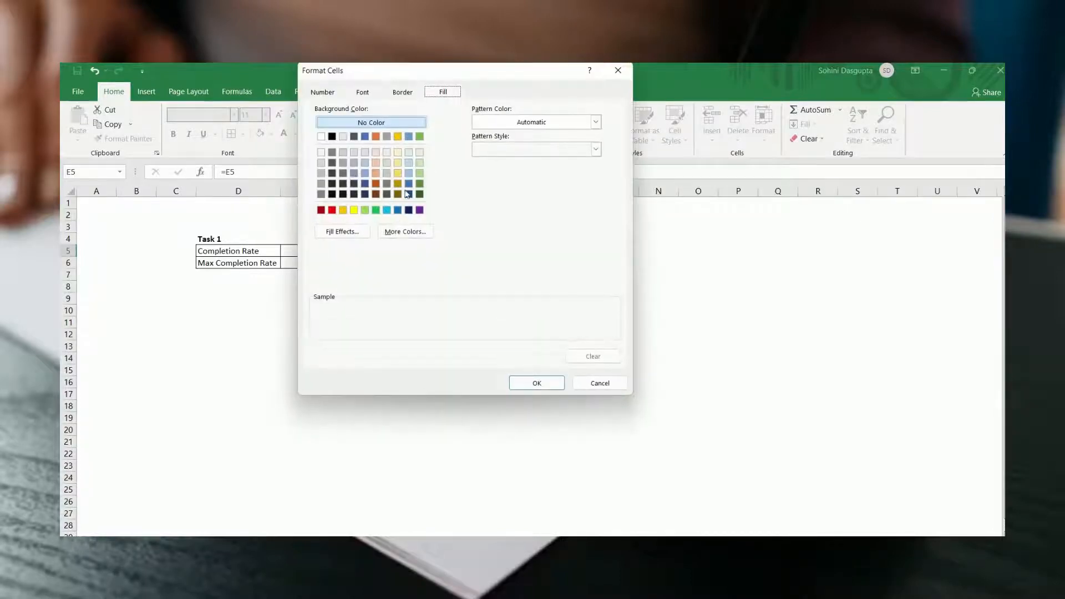
{"action": "left_click", "coordinate": [342, 209]}
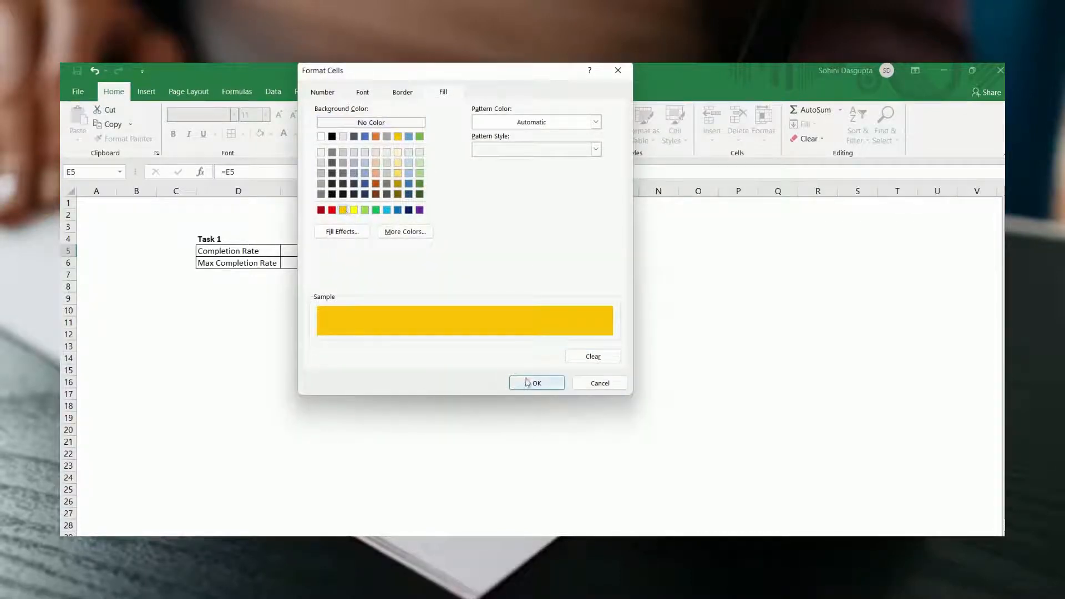
{"action": "left_click", "coordinate": [537, 383]}
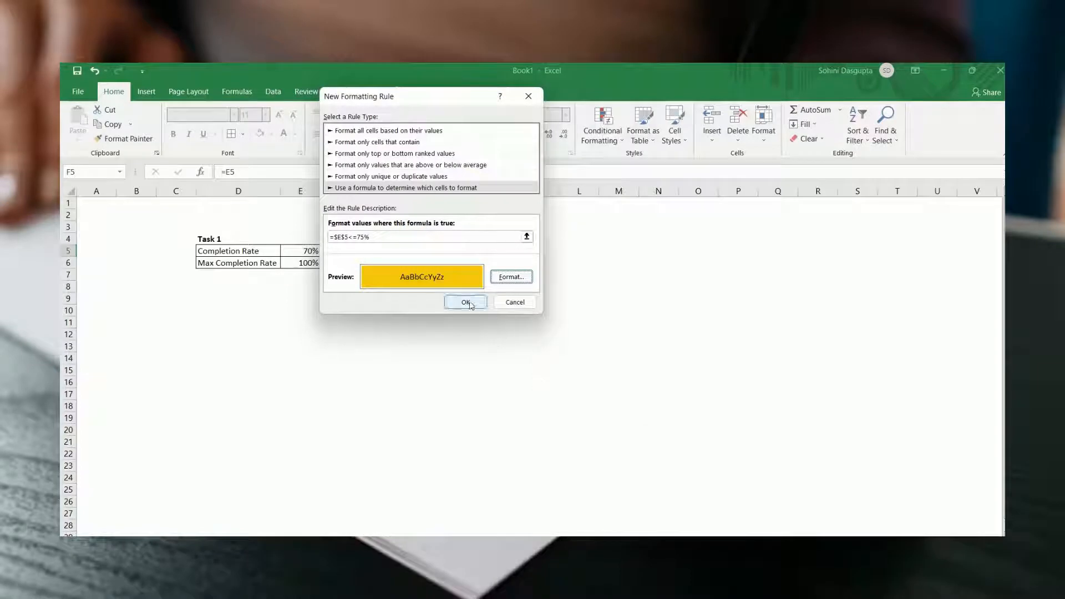
{"action": "left_click", "coordinate": [470, 301]}
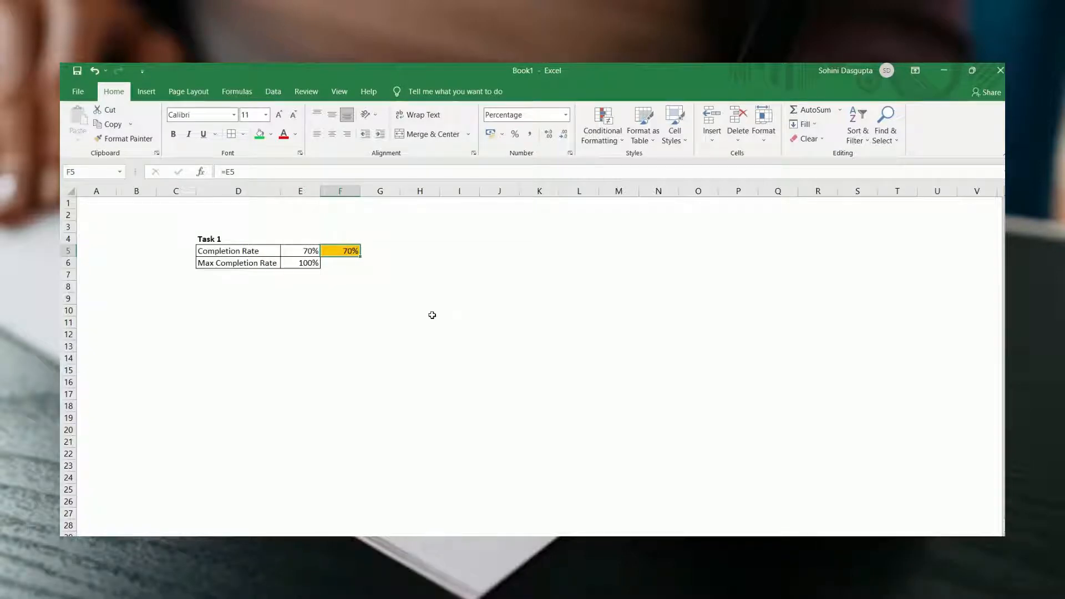
Set the Task 1 completion rate in E5 to 40% to test the formatting rules.
{"action": "key", "text": "Left"}
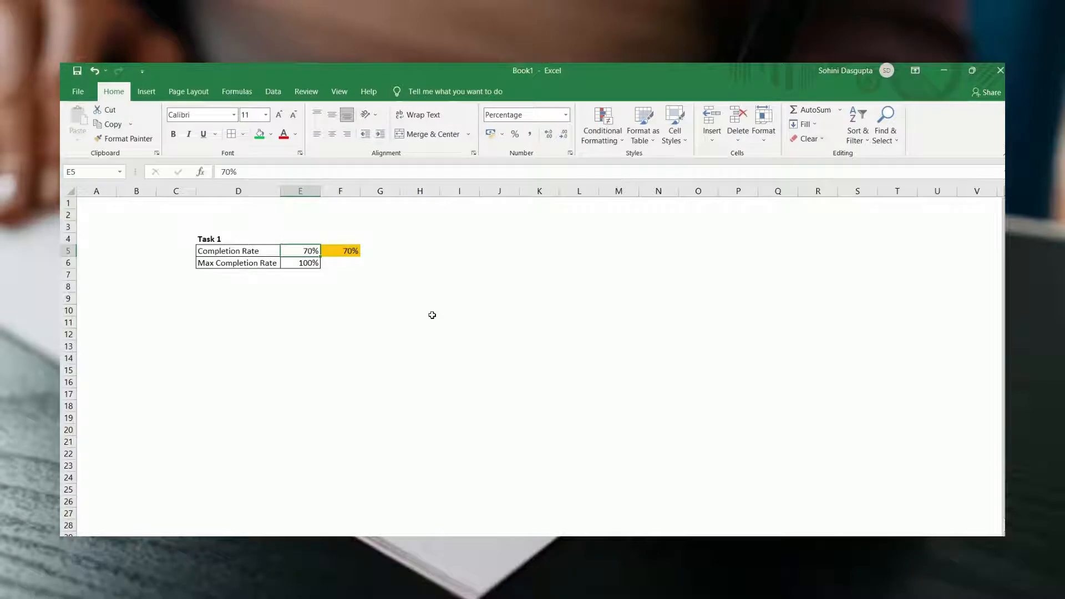
{"action": "type", "text": "40"}
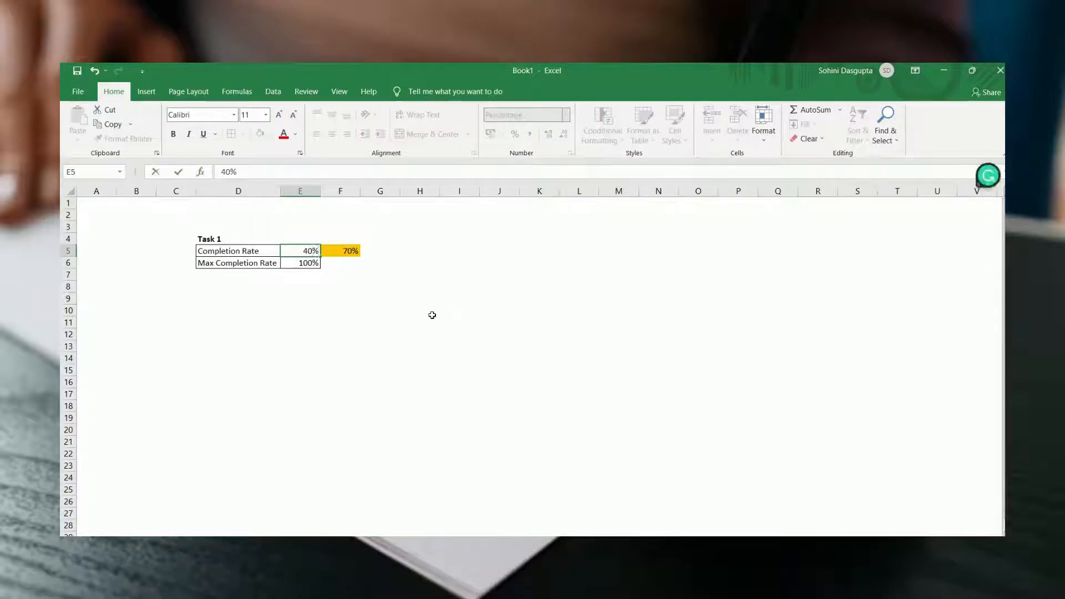
{"action": "key", "text": "Return"}
{"action": "key", "text": "Up"}
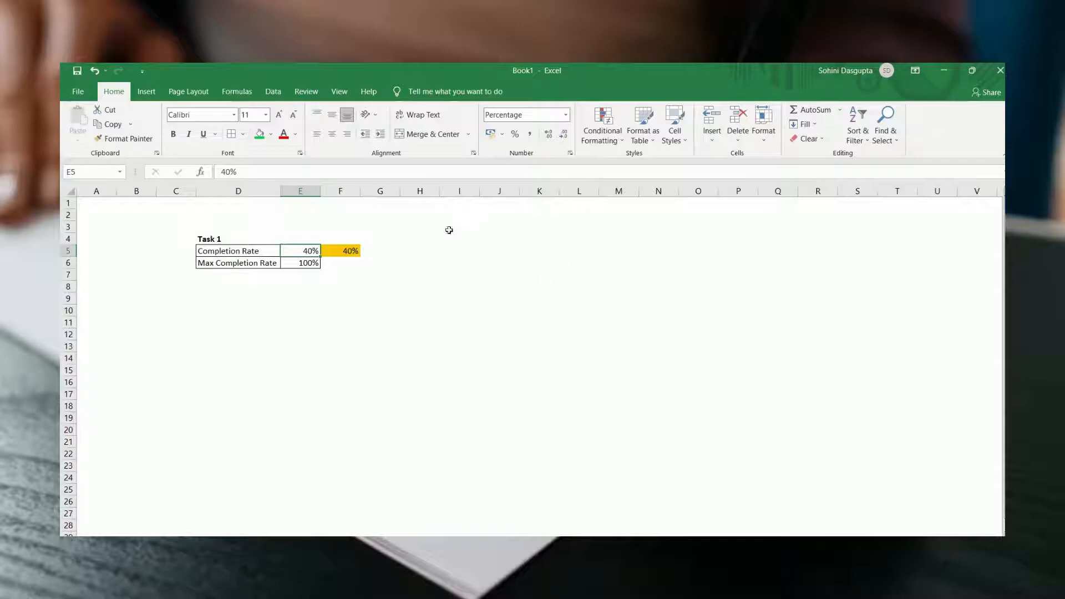
Reorder the conditional formatting rules of F5 so the red 40% rule ranks above the orange 75% rule, and apply.
{"action": "left_click", "coordinate": [334, 247]}
{"action": "left_click", "coordinate": [602, 133]}
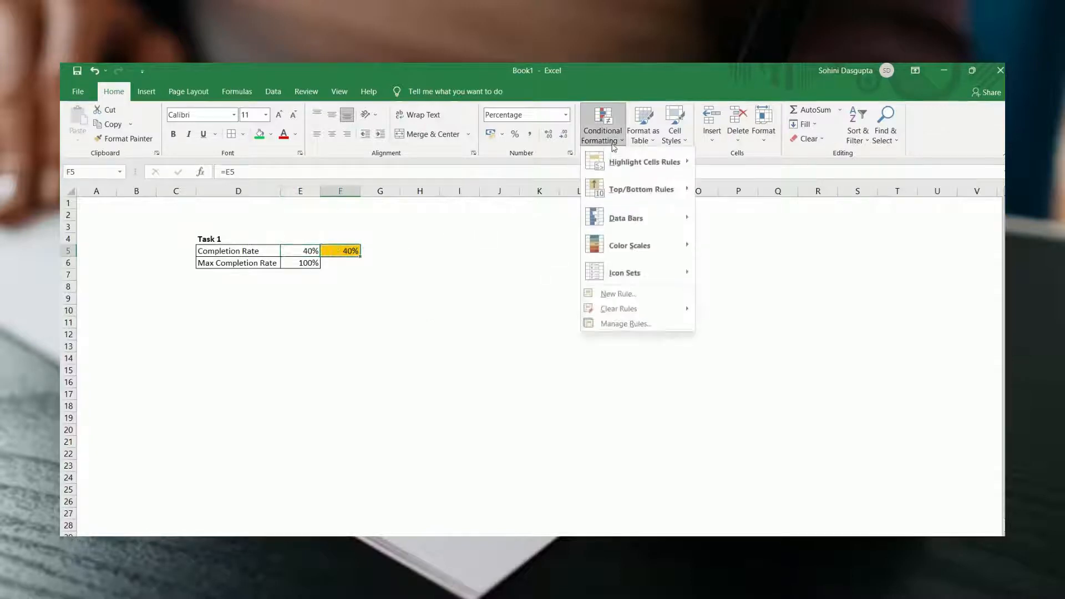
{"action": "left_click", "coordinate": [659, 326]}
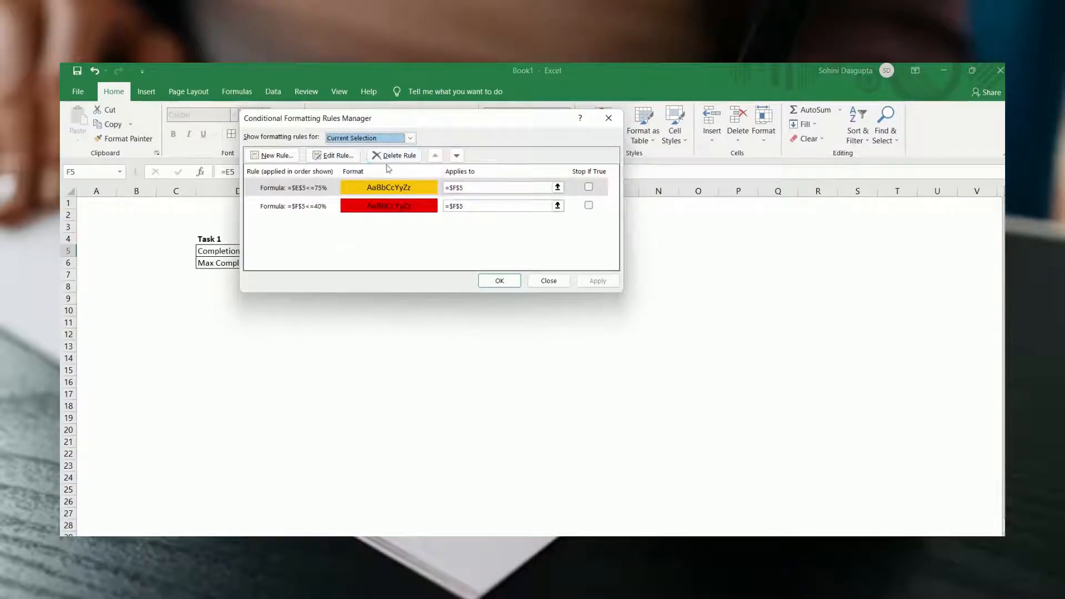
{"action": "left_click", "coordinate": [456, 156]}
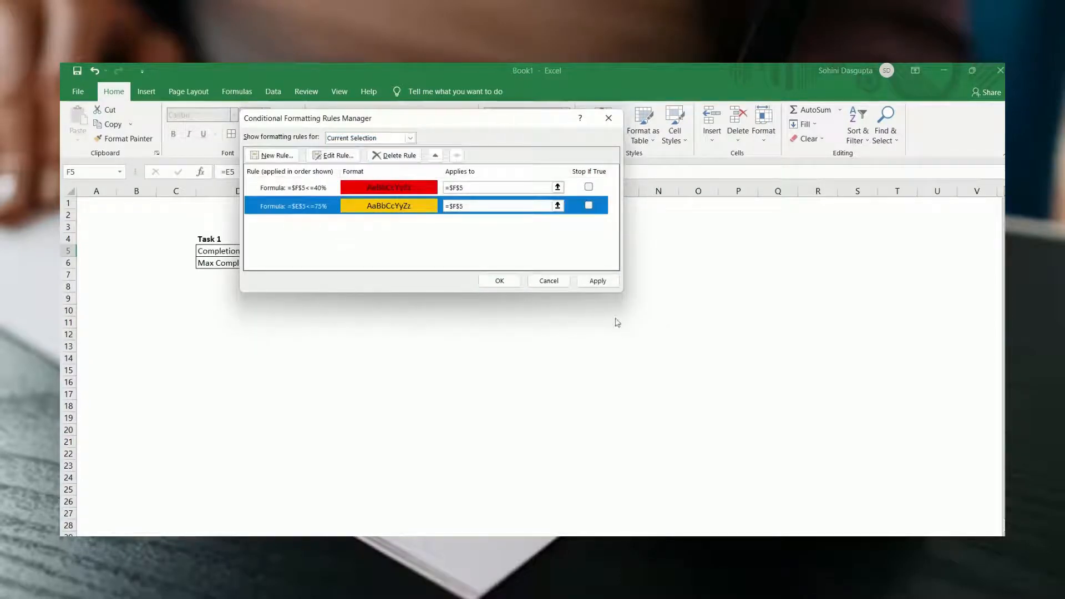
{"action": "left_click", "coordinate": [598, 282]}
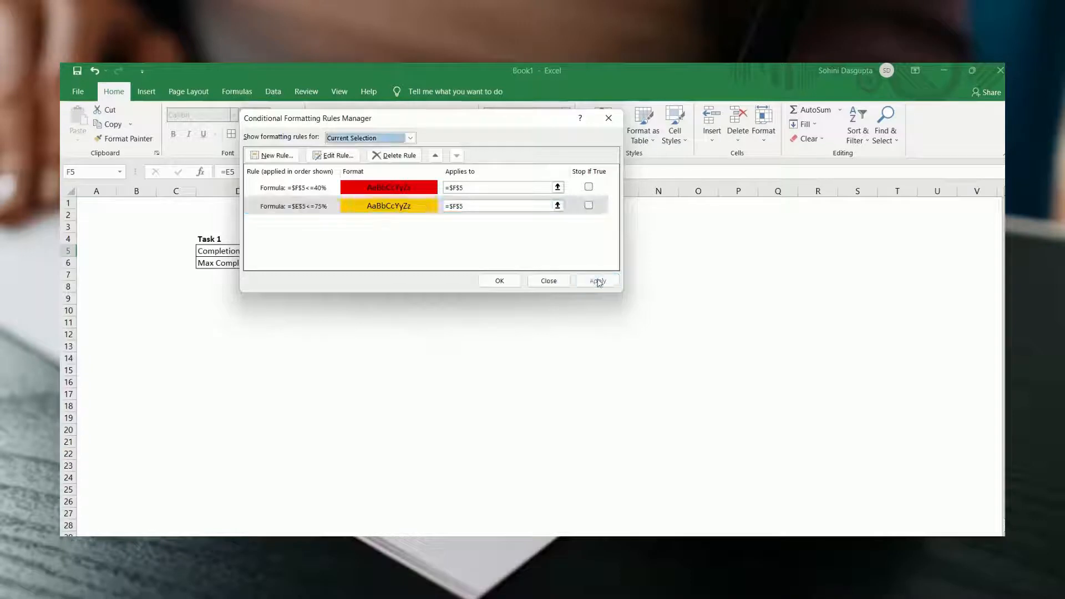
{"action": "left_click", "coordinate": [493, 281]}
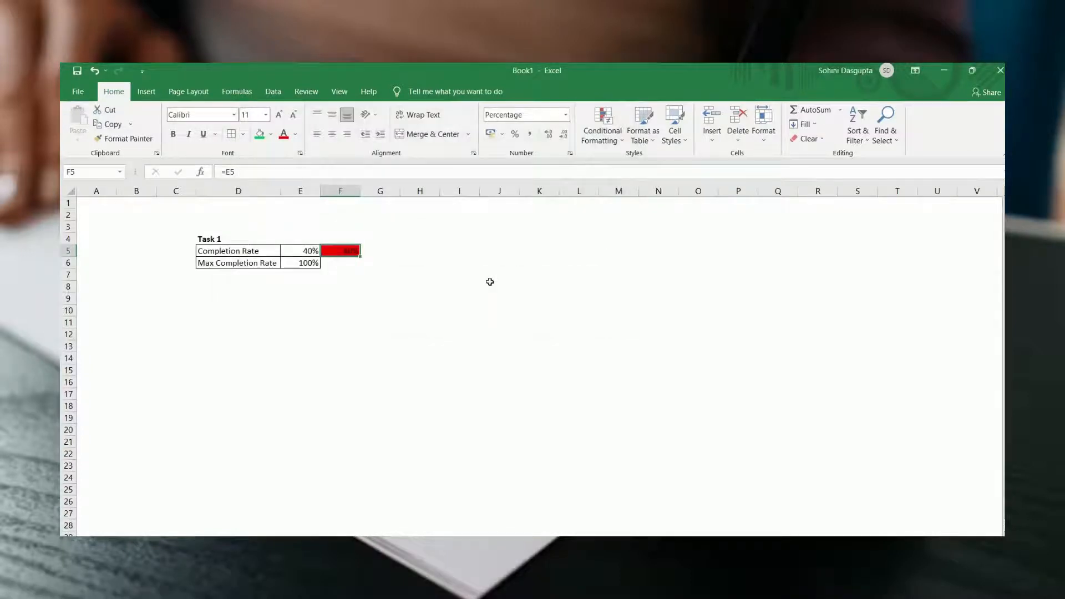
Set the completion rate in E5 to 35% to test the reordered rules.
{"action": "key", "text": "Left"}
{"action": "type", "text": "35"}
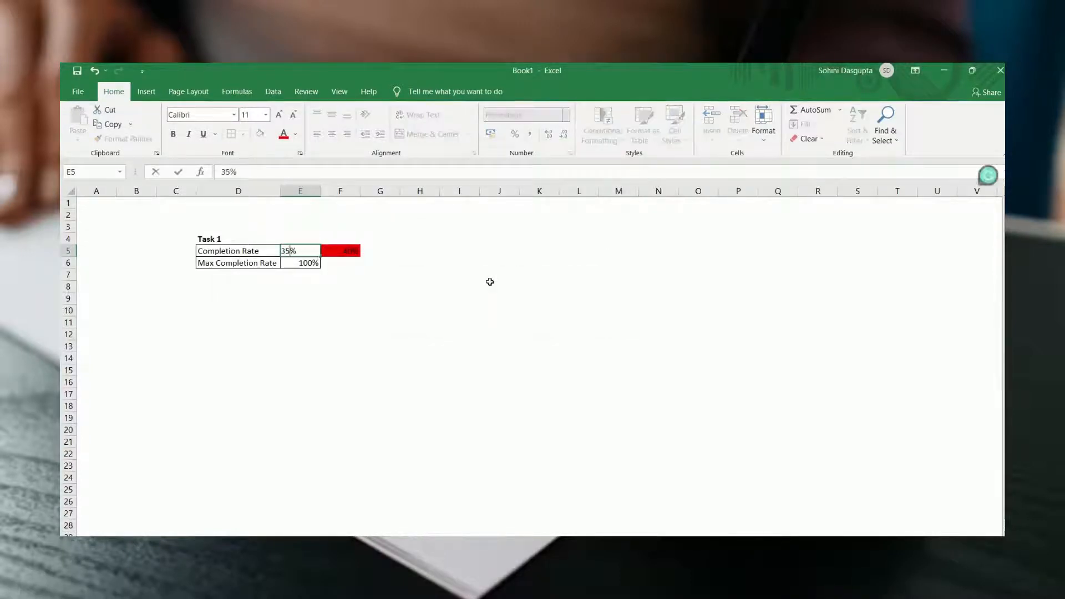
{"action": "key", "text": "Return"}
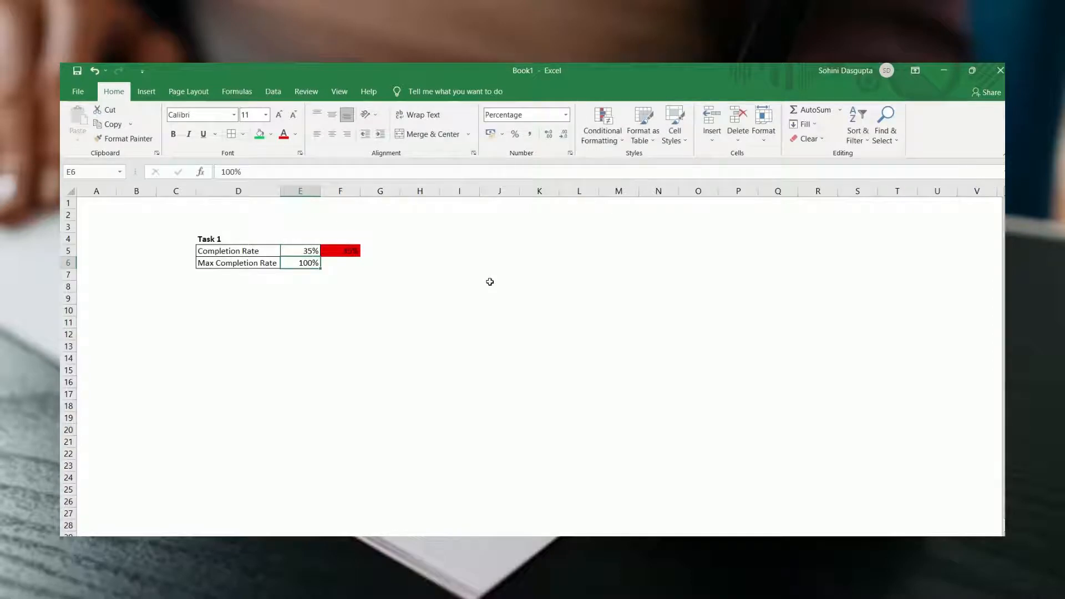
Set the completion rate in E5 to 55% to test the orange range.
{"action": "key", "text": "Up"}
{"action": "type", "text": "55"}
{"action": "key", "text": "Return"}
{"action": "key", "text": "Up"}
Hide the number shown in F5 by applying the custom number format ;;; to the cell.
{"action": "key", "text": "Right"}
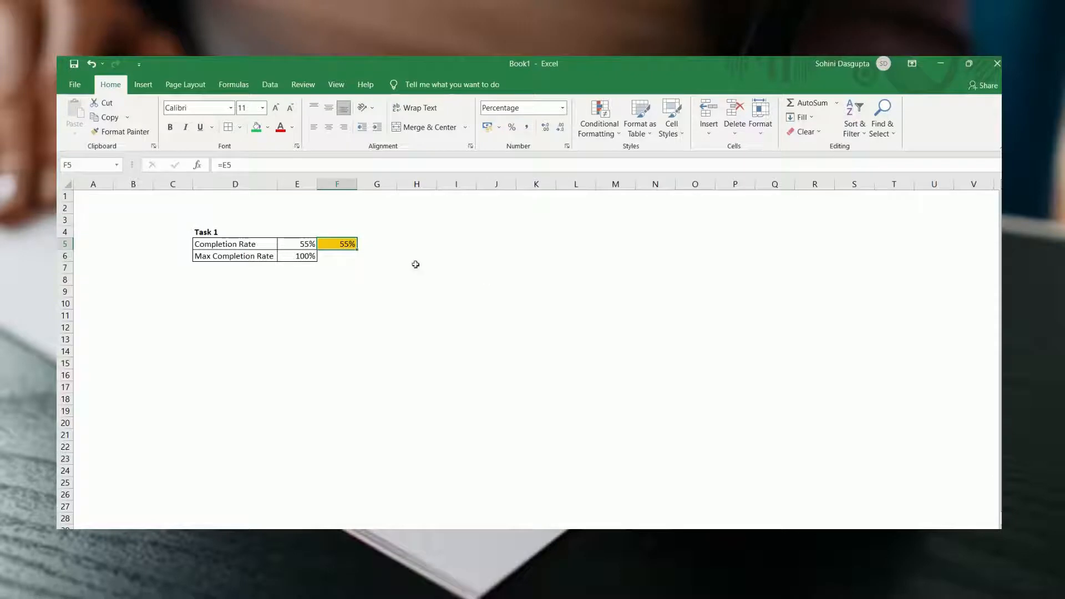
{"action": "right_click", "coordinate": [339, 247]}
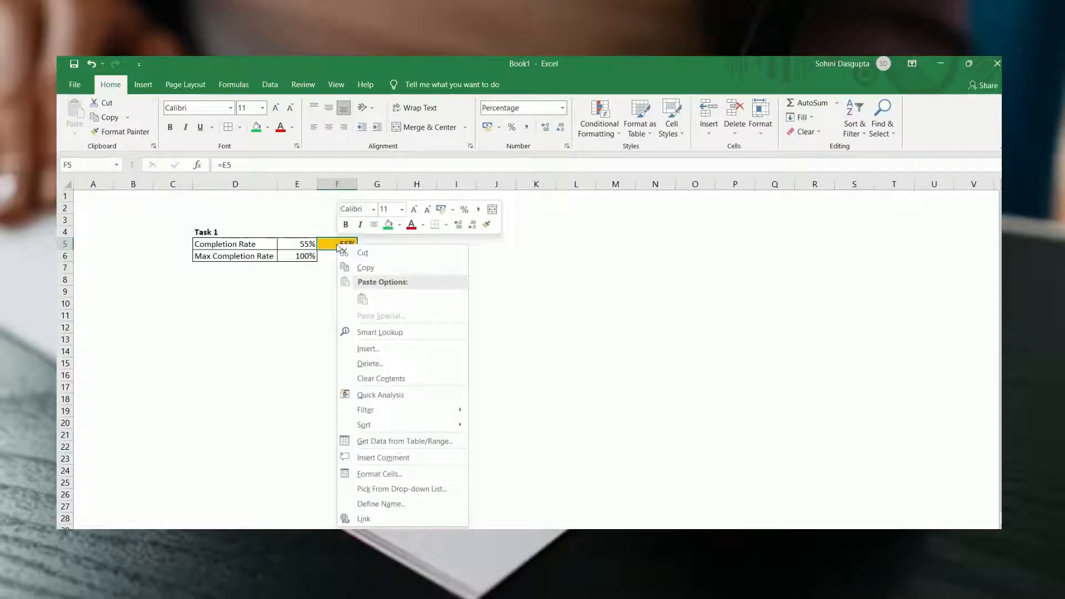
{"action": "left_click", "coordinate": [433, 476]}
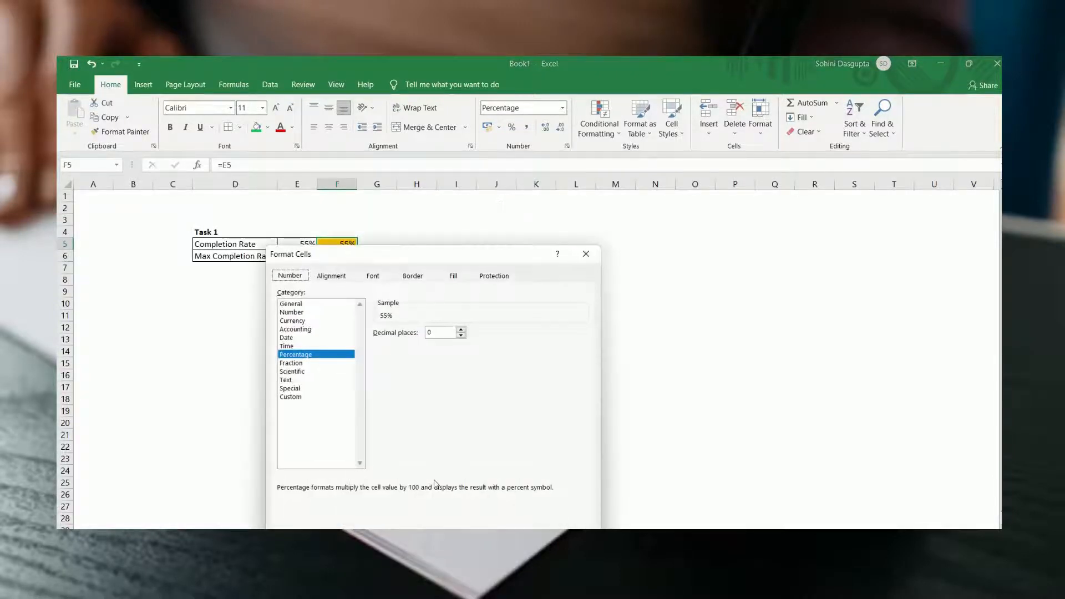
{"action": "left_click", "coordinate": [300, 397]}
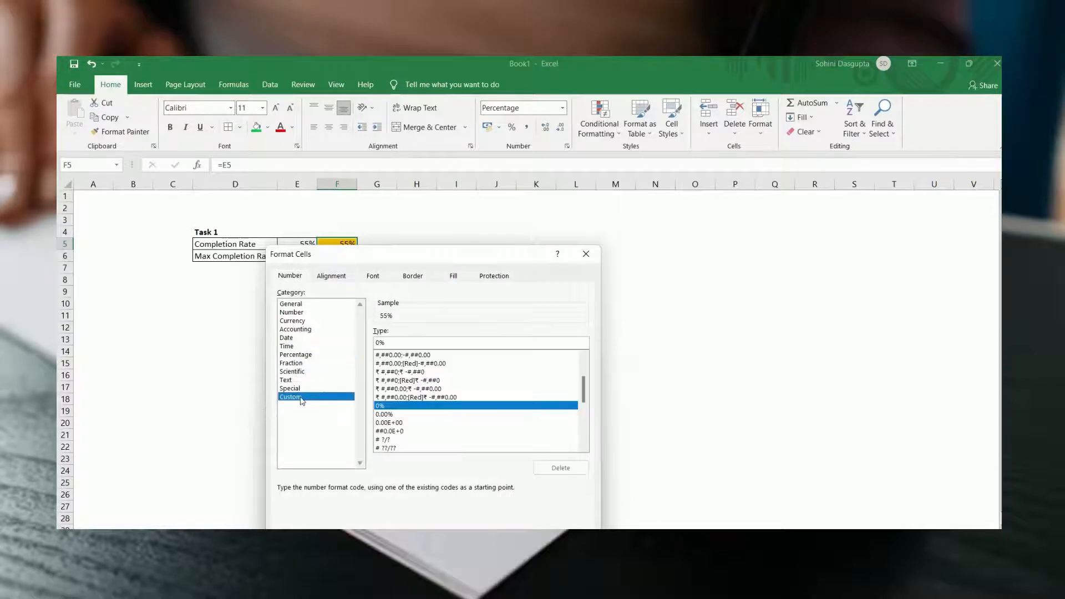
{"action": "left_click", "coordinate": [417, 339]}
{"action": "key", "text": "BackSpace"}
{"action": "key", "text": "BackSpace"}
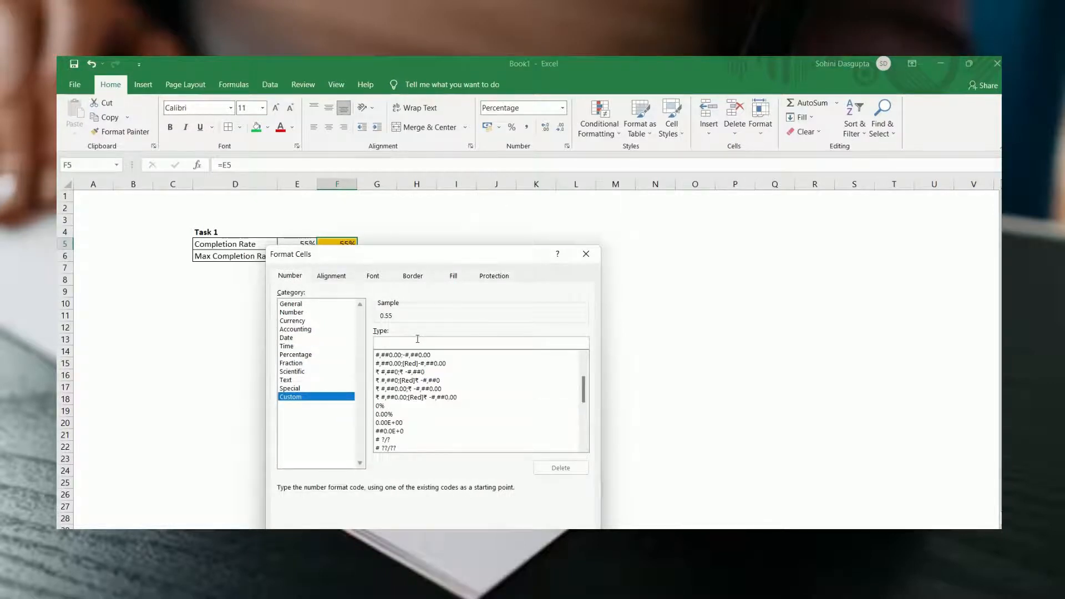
{"action": "type", "text": ";;;"}
{"action": "key", "text": "Return"}
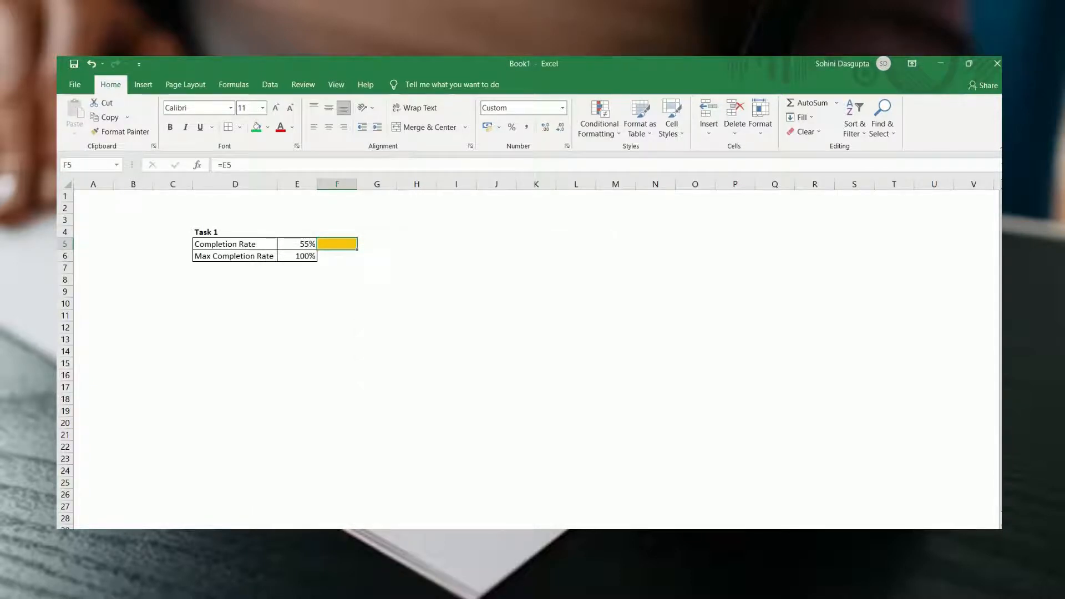
Copy the colored cell F5 and paste it at H5 as a linked picture.
{"action": "key", "text": "ctrl+c"}
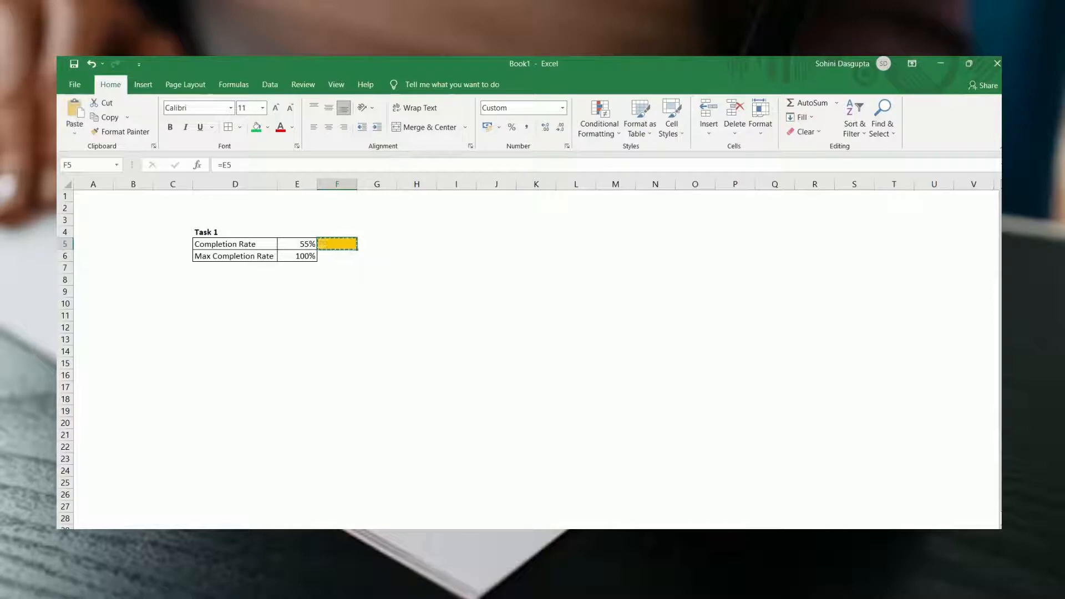
{"action": "left_click", "coordinate": [416, 244]}
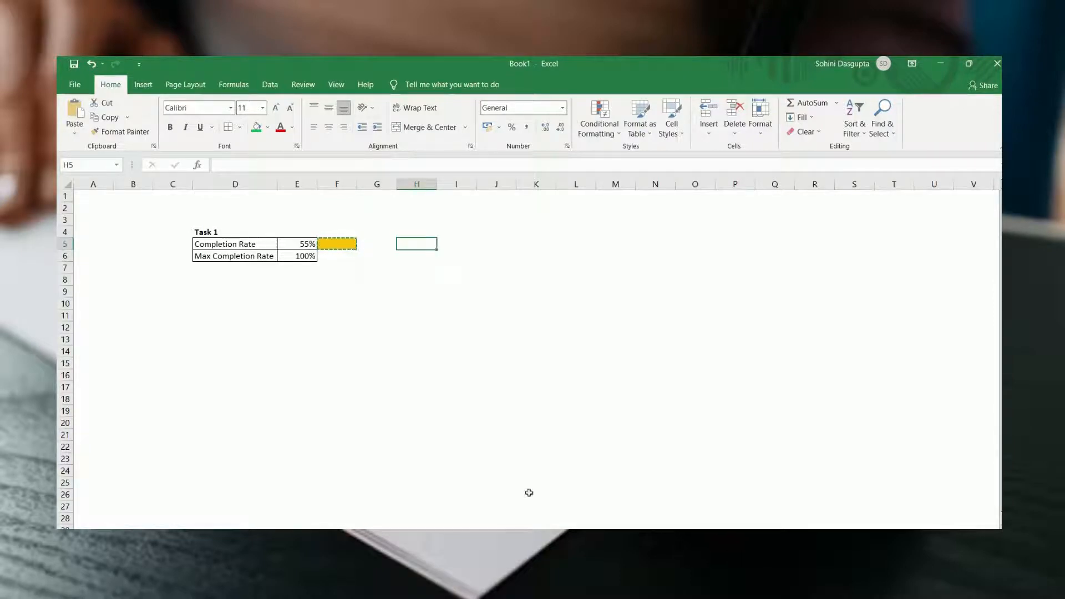
{"action": "right_click", "coordinate": [422, 250]}
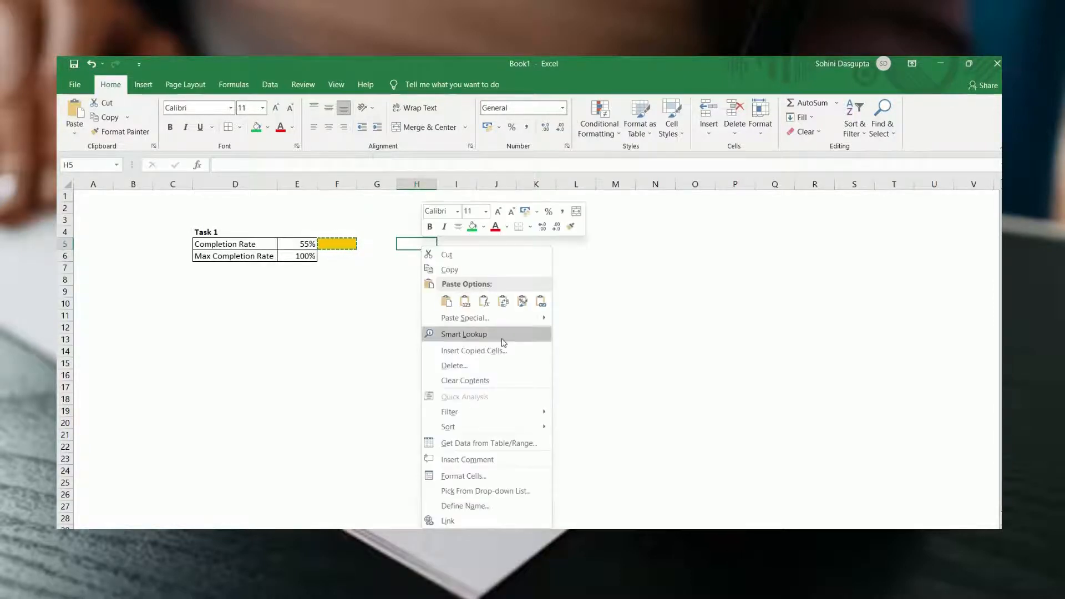
{"action": "mouse_move", "coordinate": [544, 322]}
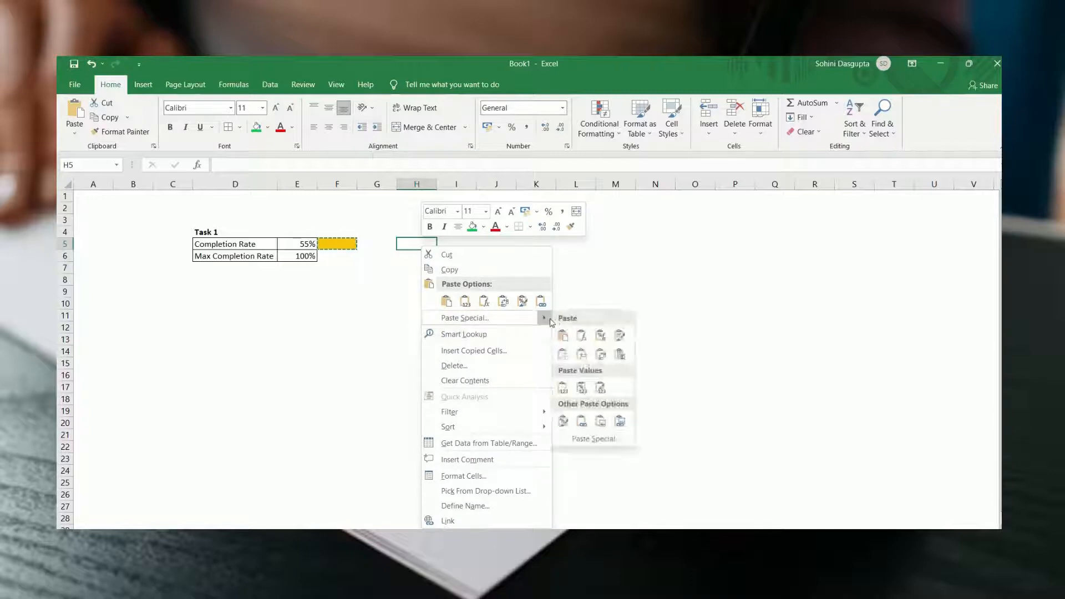
{"action": "left_click", "coordinate": [619, 421]}
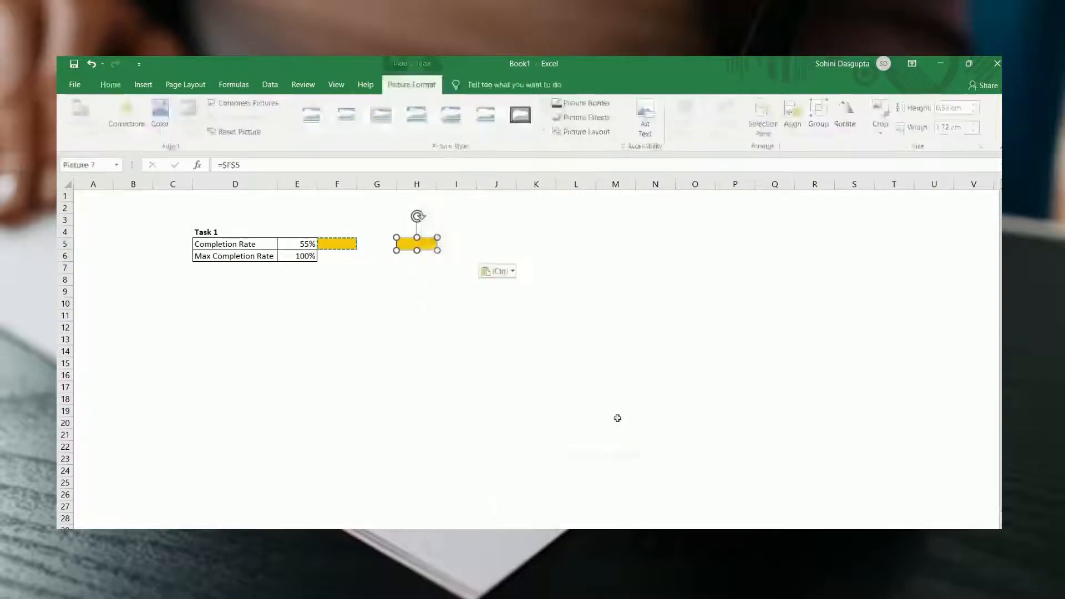
Set the completion rate in E5 to 40% to test that the linked picture follows the cell's color.
{"action": "left_click", "coordinate": [340, 286]}
{"action": "key", "text": "Left"}
{"action": "key", "text": "Left"}
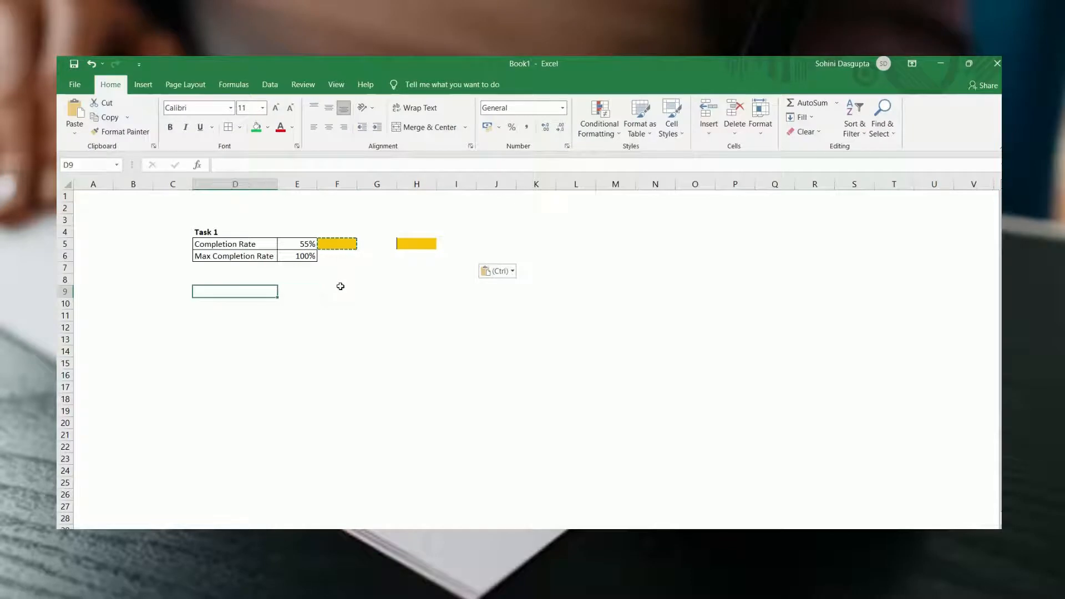
{"action": "key", "text": "Up"}
{"action": "key", "text": "Up"}
{"action": "key", "text": "Up"}
{"action": "key", "text": "Right"}
{"action": "key", "text": "Up"}
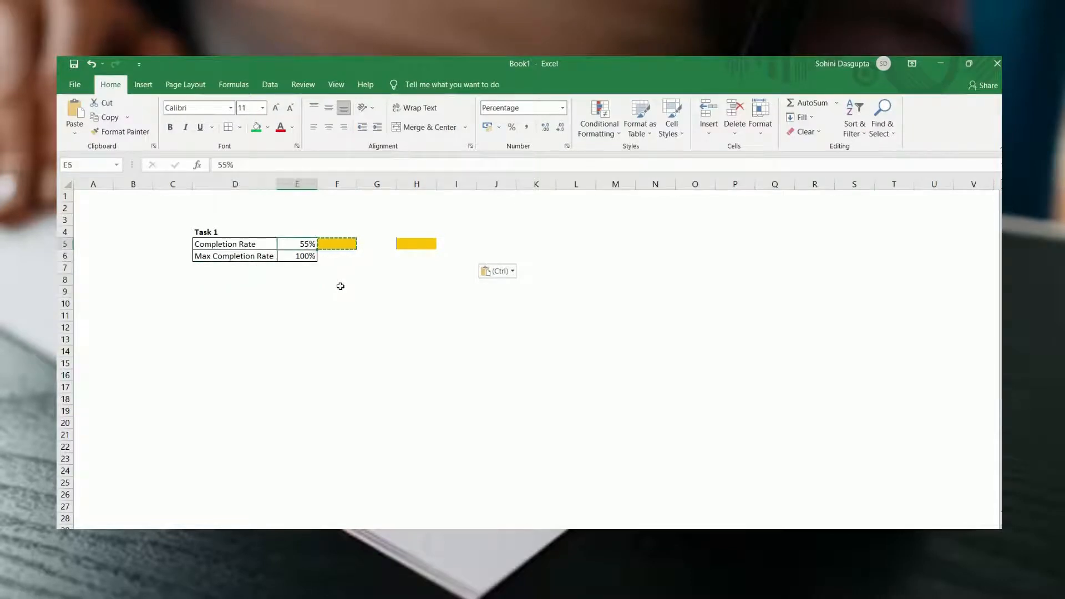
{"action": "type", "text": "40"}
{"action": "key", "text": "Return"}
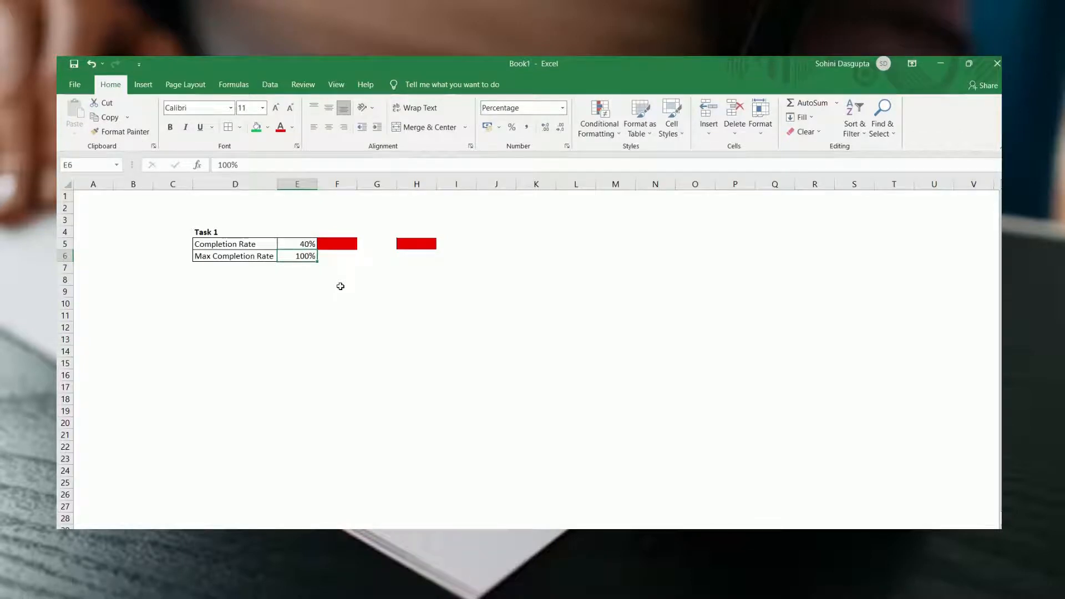
Crop the linked picture at H5 to a square 1:1 aspect ratio.
{"action": "left_click", "coordinate": [423, 245]}
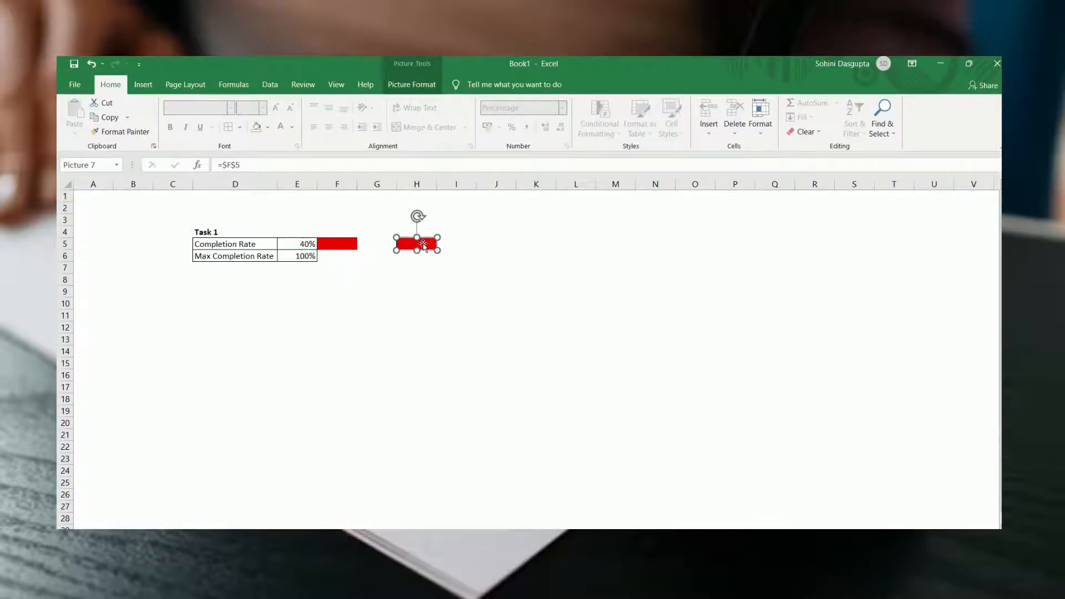
{"action": "left_click", "coordinate": [430, 86]}
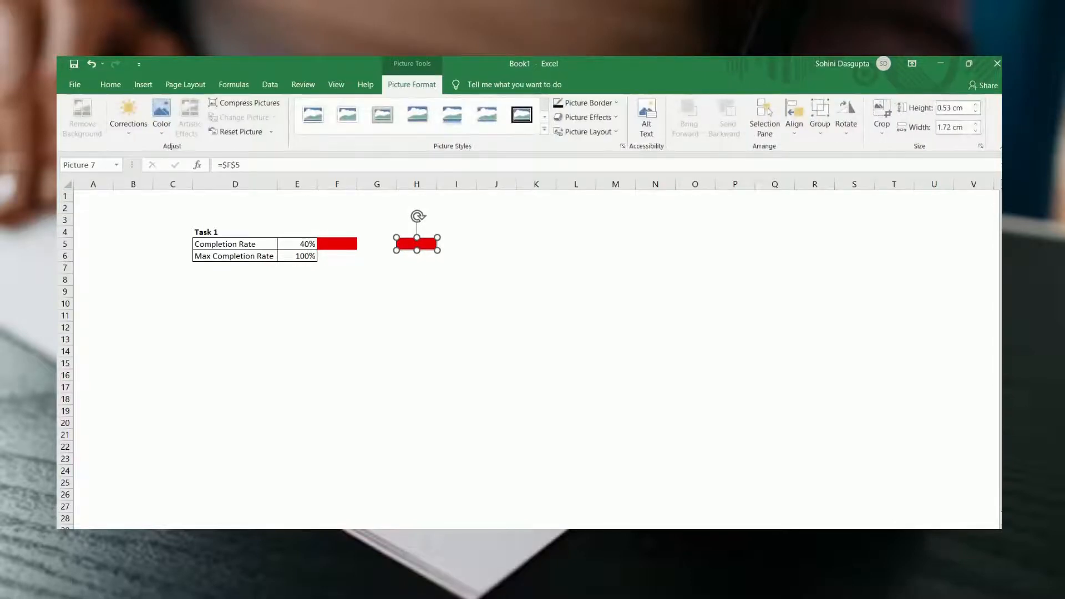
{"action": "left_click", "coordinate": [884, 133]}
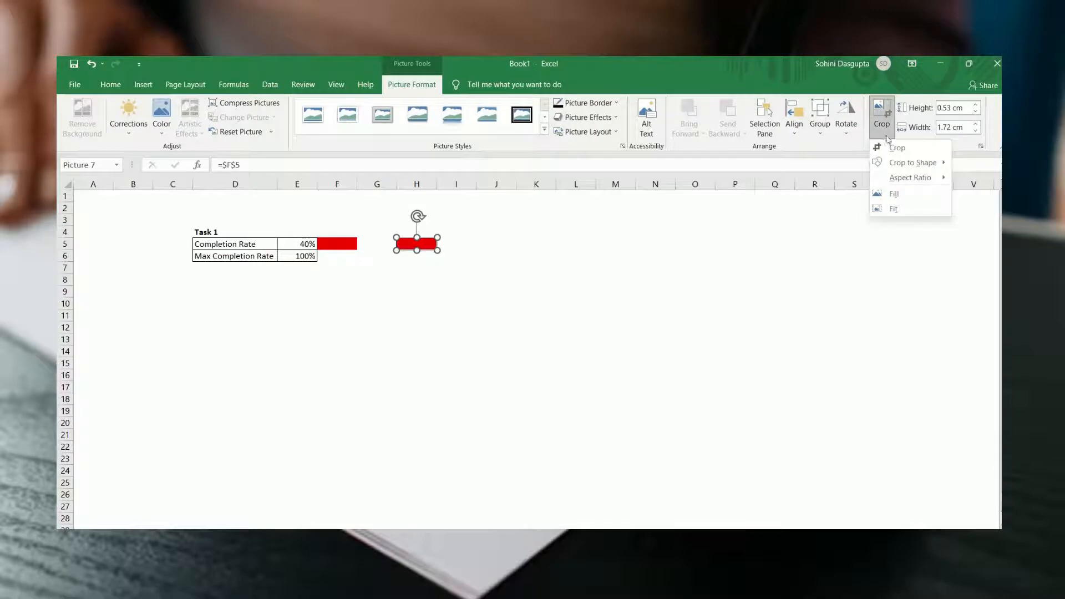
{"action": "mouse_move", "coordinate": [925, 179]}
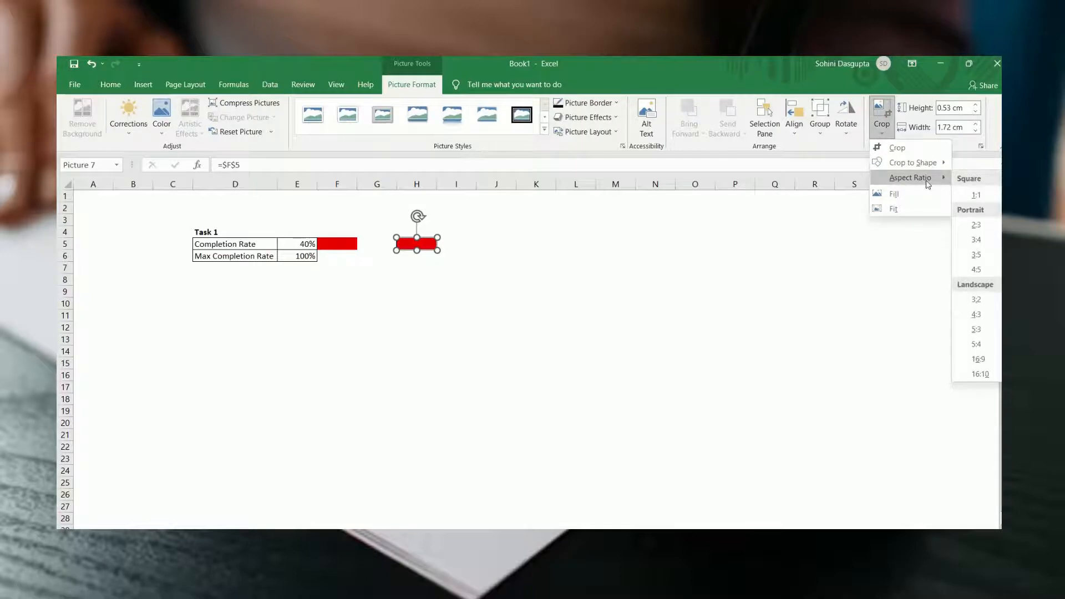
{"action": "left_click", "coordinate": [976, 195]}
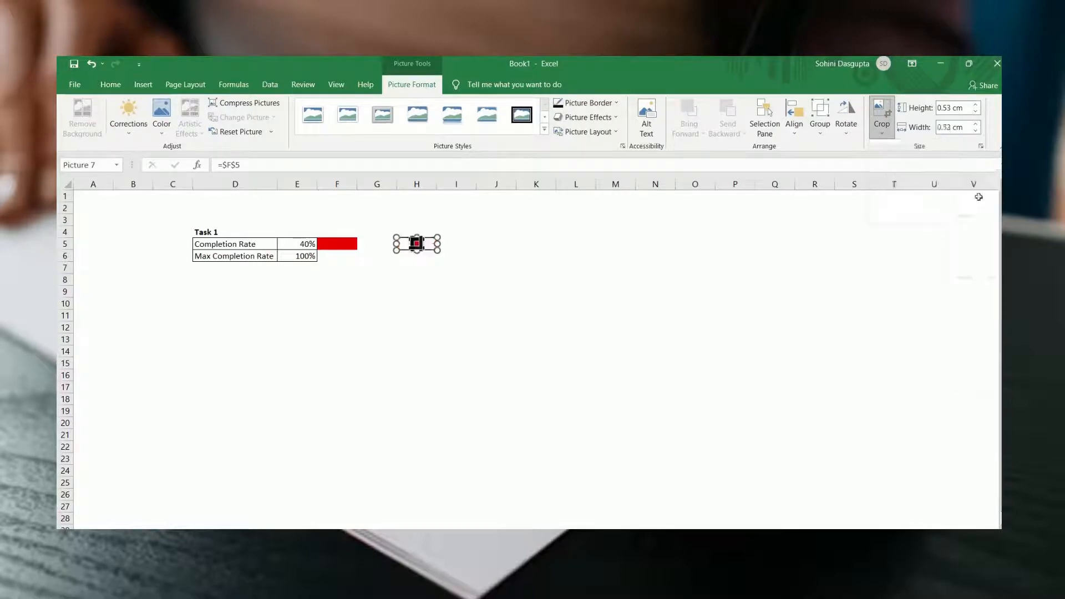
Crop the square linked picture to an oval shape and slightly enlarge the resulting circle.
{"action": "left_click", "coordinate": [881, 136]}
{"action": "mouse_move", "coordinate": [904, 163]}
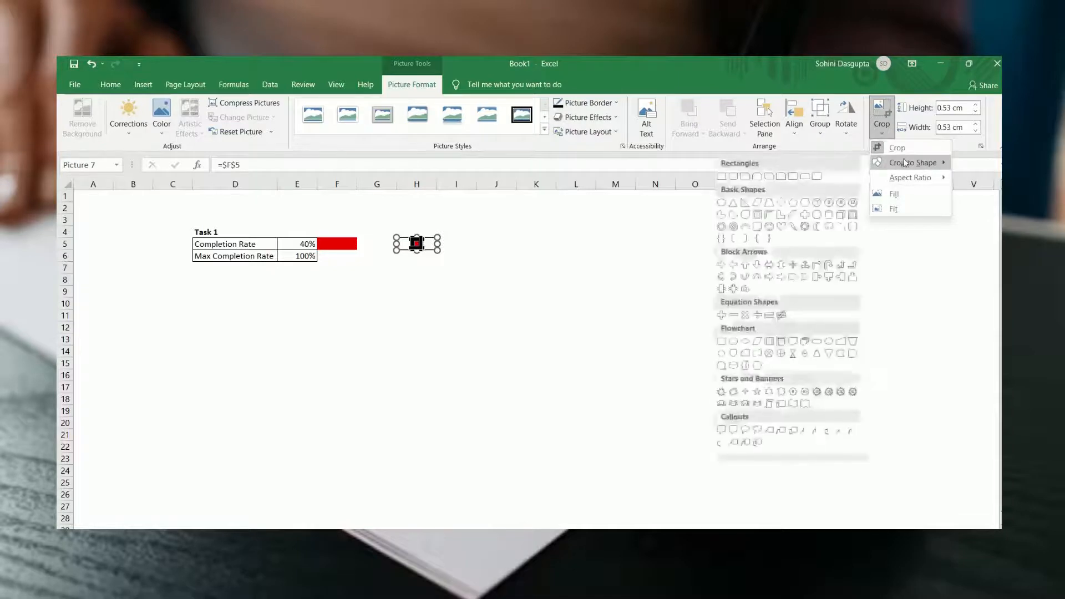
{"action": "left_click", "coordinate": [722, 203]}
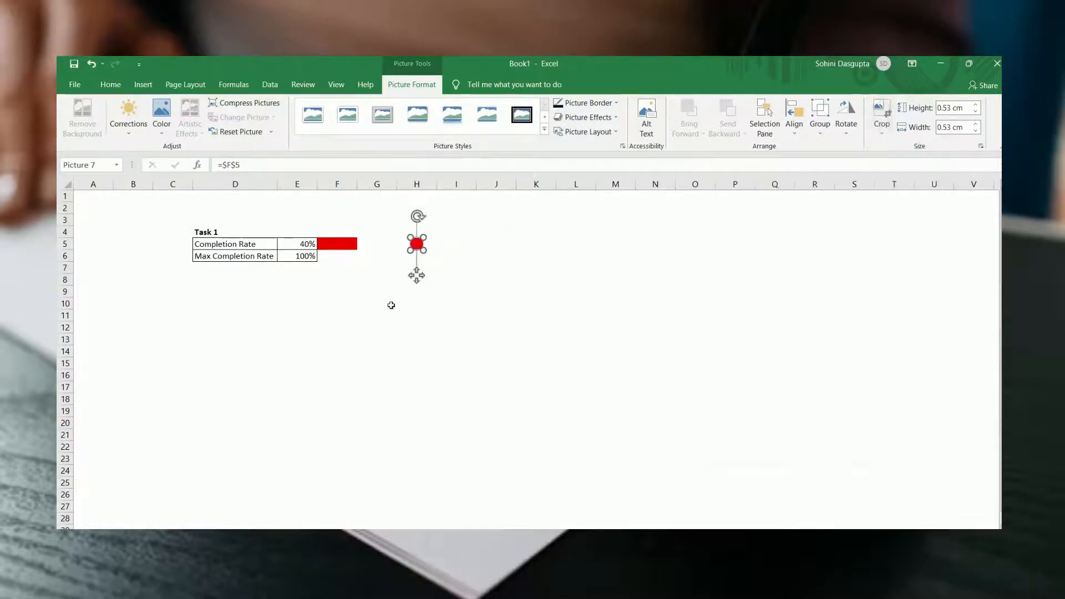
{"action": "left_click", "coordinate": [368, 307]}
{"action": "left_click", "coordinate": [425, 243]}
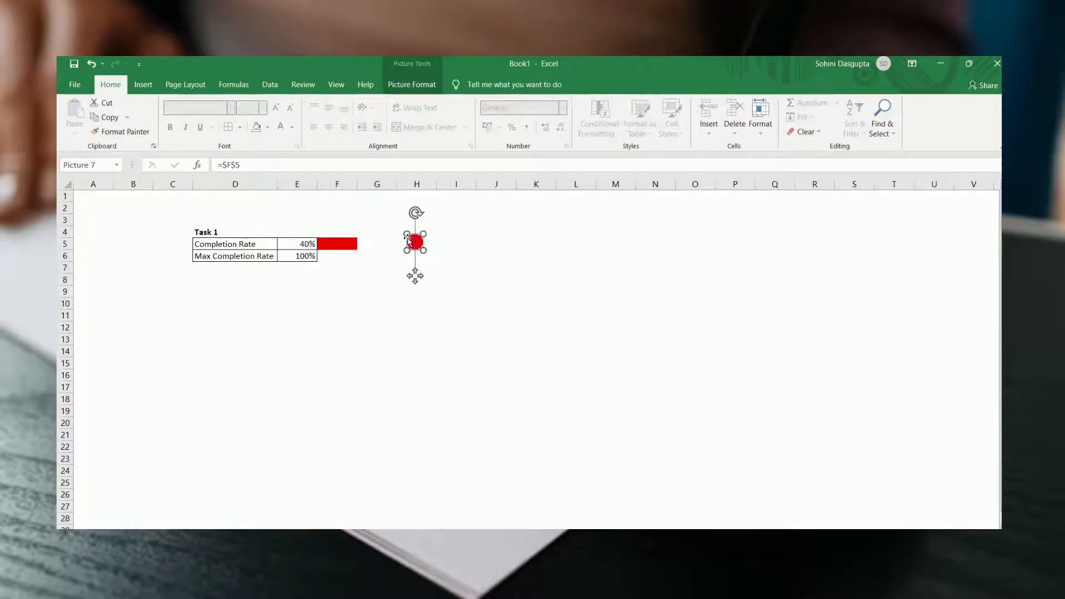
{"action": "left_click", "coordinate": [456, 256]}
Set the completion rate in E5 to 55% to test the circle's color change.
{"action": "left_click", "coordinate": [293, 242]}
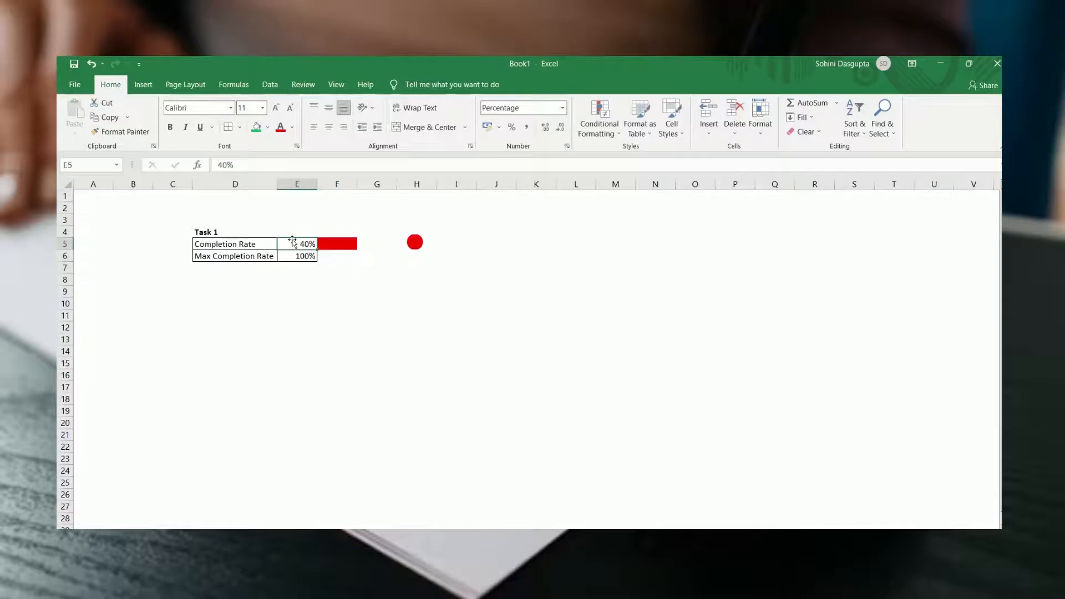
{"action": "type", "text": "55"}
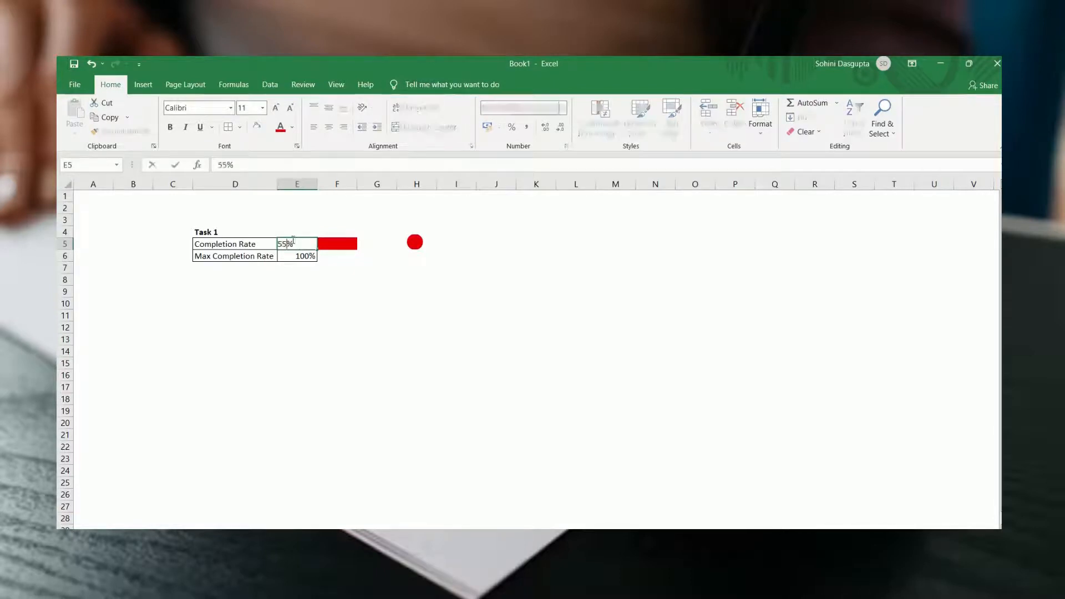
{"action": "key", "text": "Return"}
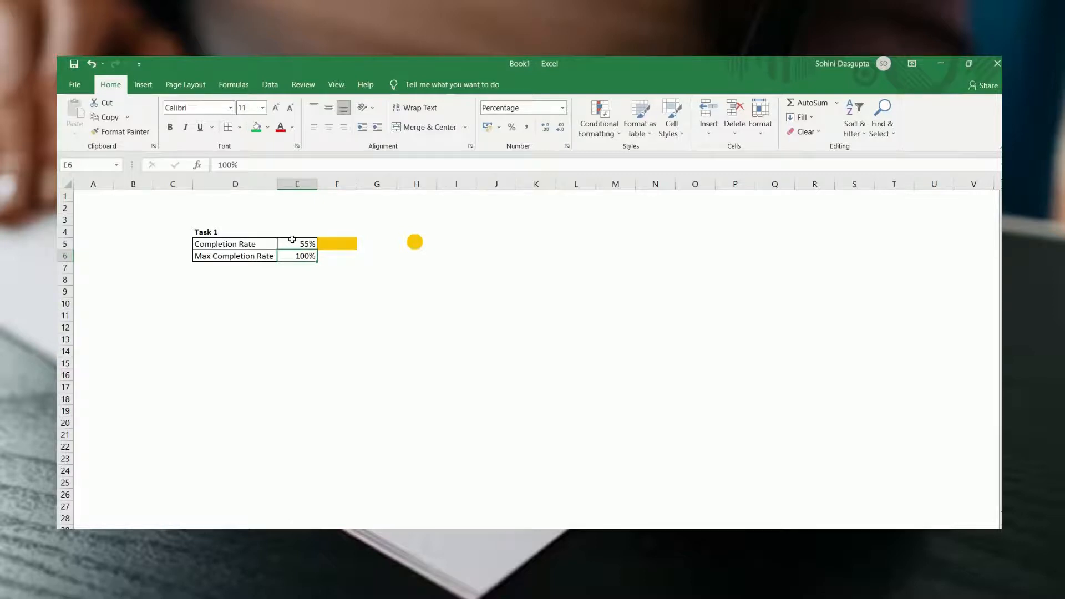
Copy the Task 1 table in D4:E6 and paste it at D11.
{"action": "key", "text": "Left"}
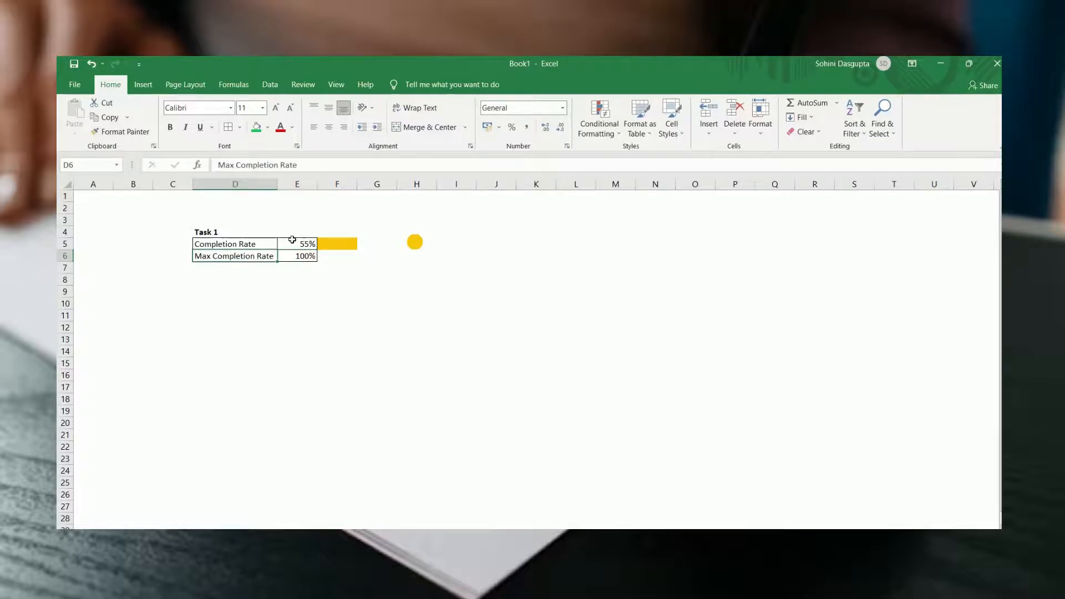
{"action": "key", "text": "Up"}
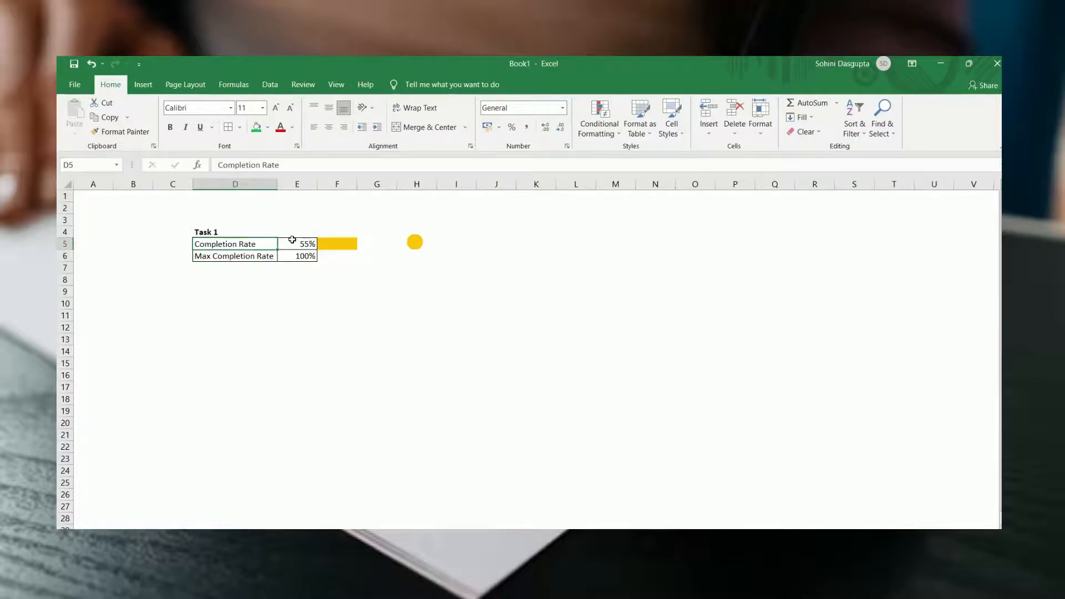
{"action": "key", "text": "Up"}
{"action": "key", "text": "shift+Right"}
{"action": "key", "text": "shift+Down"}
{"action": "key", "text": "shift+Down"}
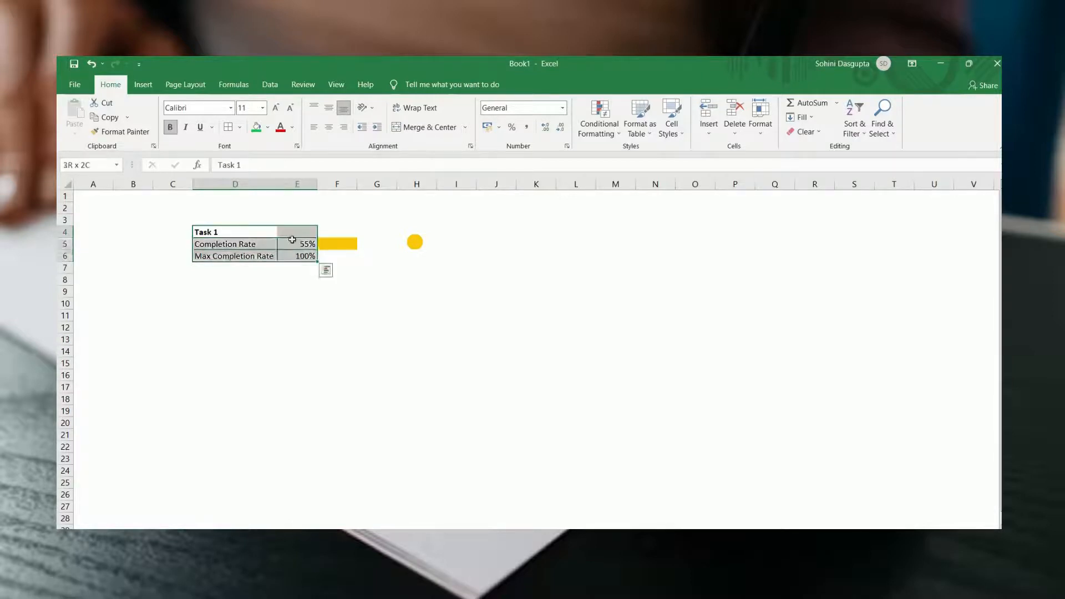
{"action": "key", "text": "Down"}
{"action": "key", "text": "Down"}
{"action": "key", "text": "Down"}
{"action": "key", "text": "Down"}
{"action": "key", "text": "Down"}
{"action": "key", "text": "Down"}
{"action": "key", "text": "Down"}
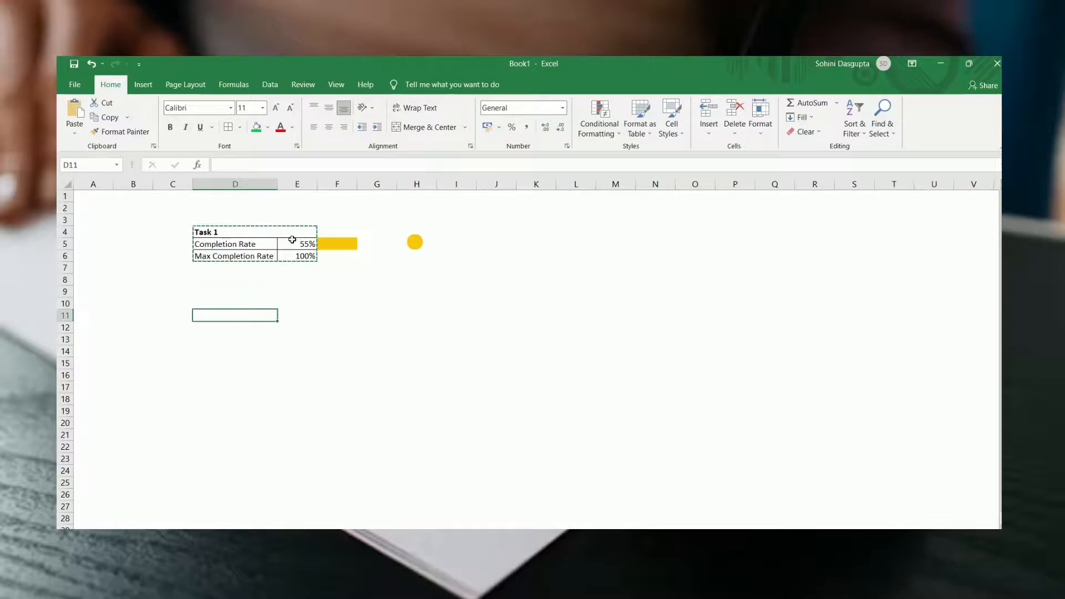
{"action": "key", "text": "ctrl+v"}
Insert a clustered bar chart from D12:E13 with Completion Rate and Max Completion Rate as separate series.
{"action": "key", "text": "Down"}
{"action": "key", "text": "shift+Right"}
{"action": "key", "text": "shift+Down"}
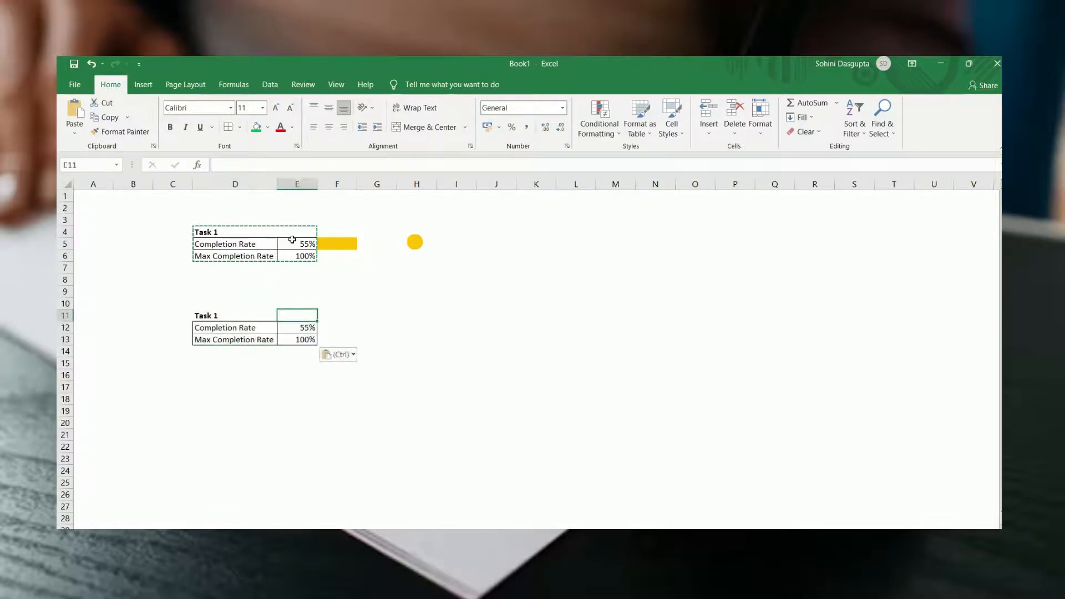
{"action": "left_click", "coordinate": [139, 85]}
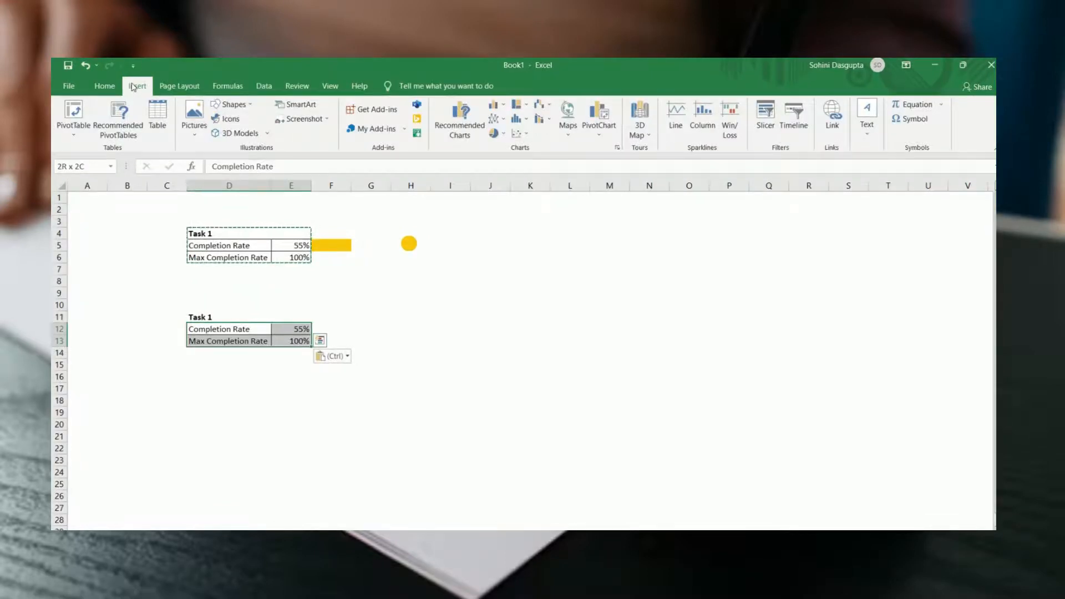
{"action": "left_click", "coordinate": [495, 104]}
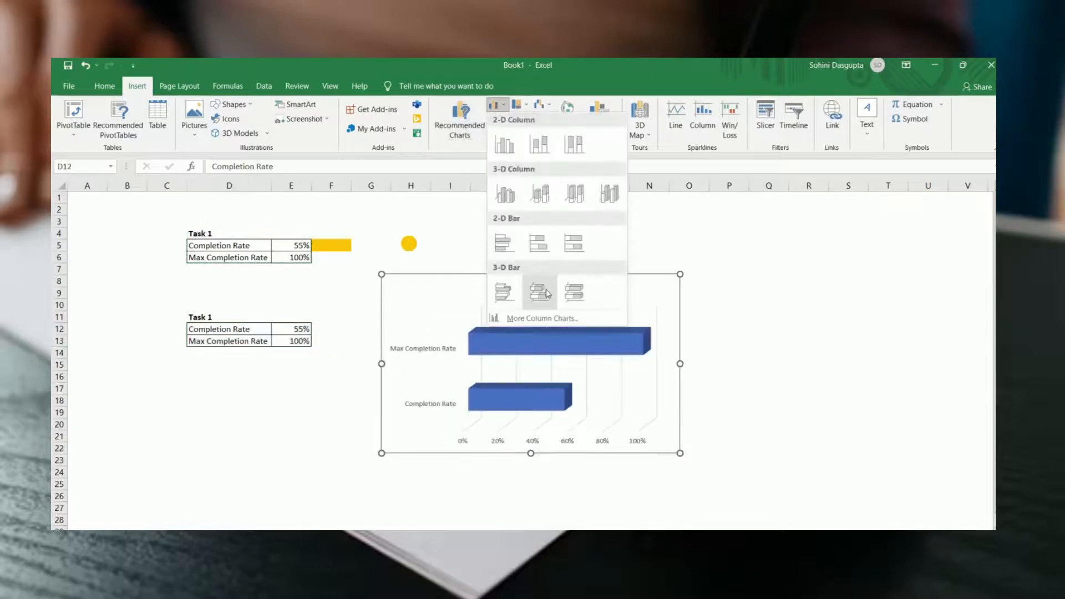
{"action": "left_click", "coordinate": [542, 319]}
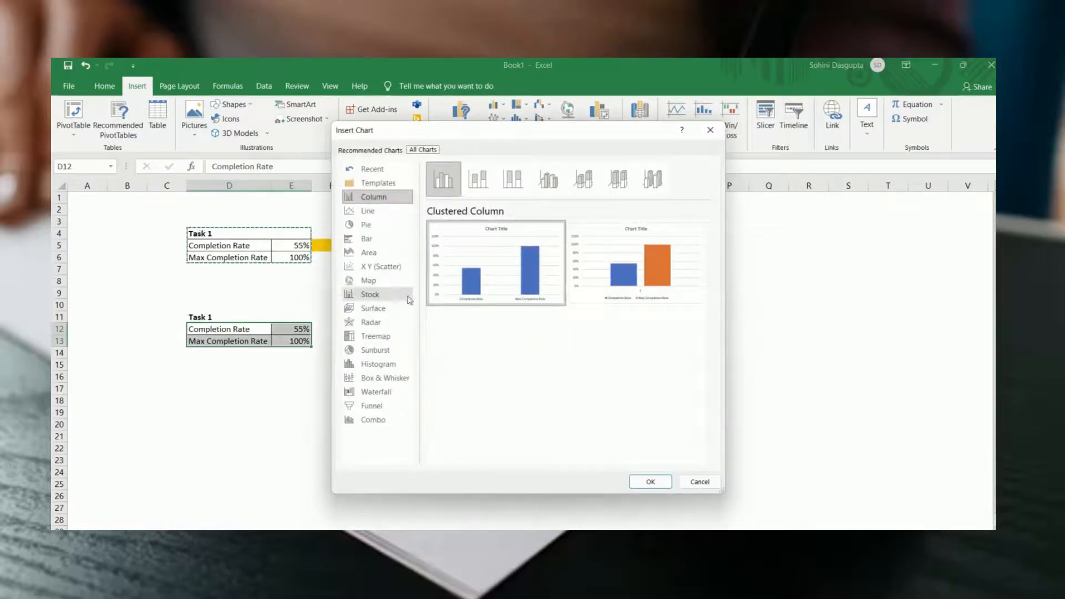
{"action": "left_click", "coordinate": [388, 244]}
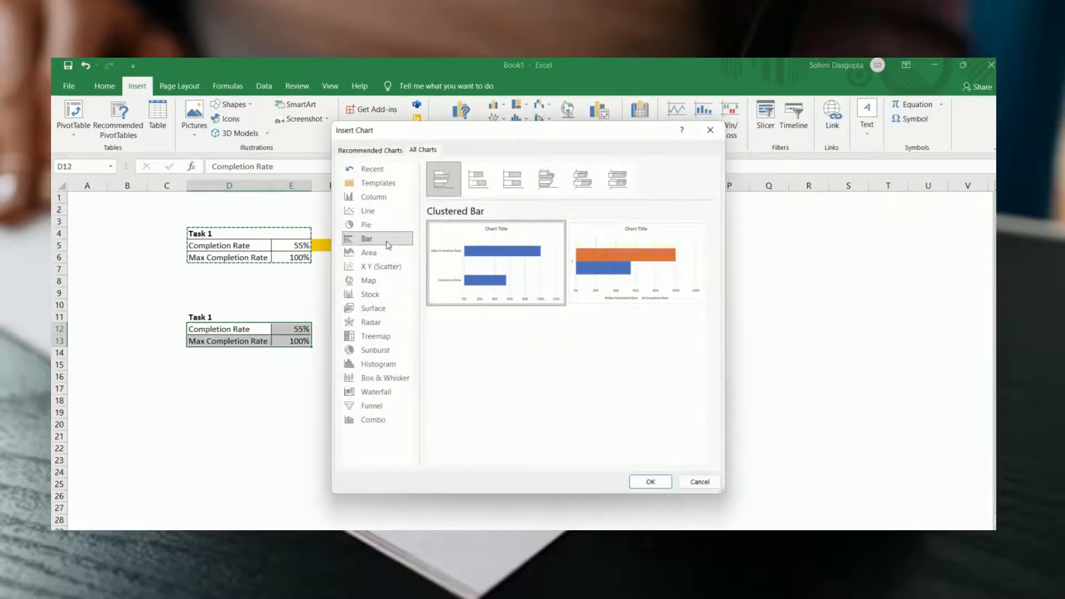
{"action": "left_click", "coordinate": [636, 262]}
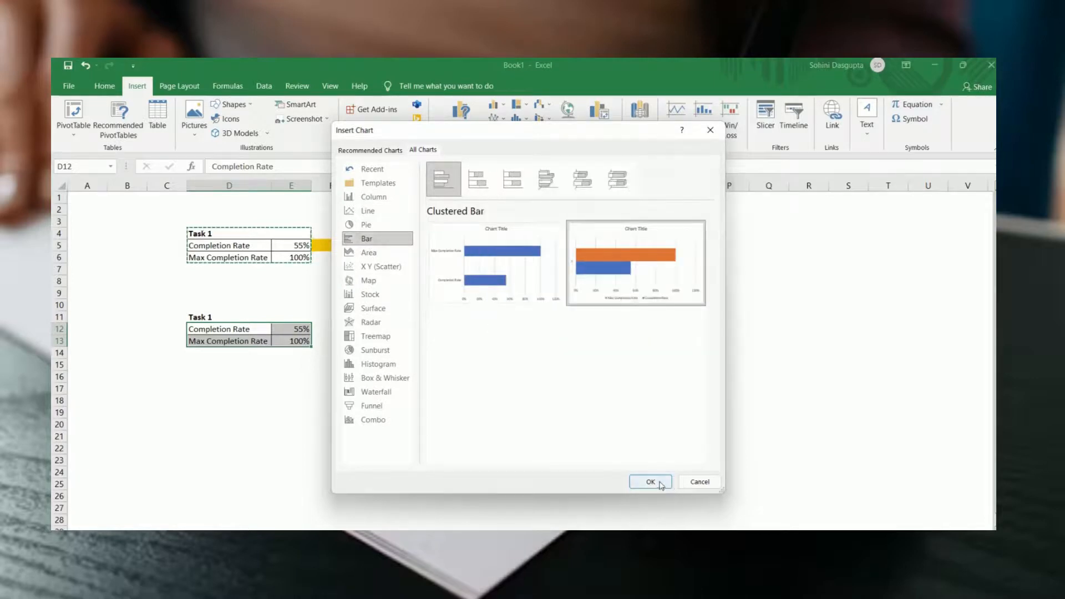
{"action": "left_click", "coordinate": [650, 482]}
Set the series overlap of the Max Completion Rate bar to 100% so both bars share one position.
{"action": "left_click", "coordinate": [557, 349]}
{"action": "right_click", "coordinate": [555, 352]}
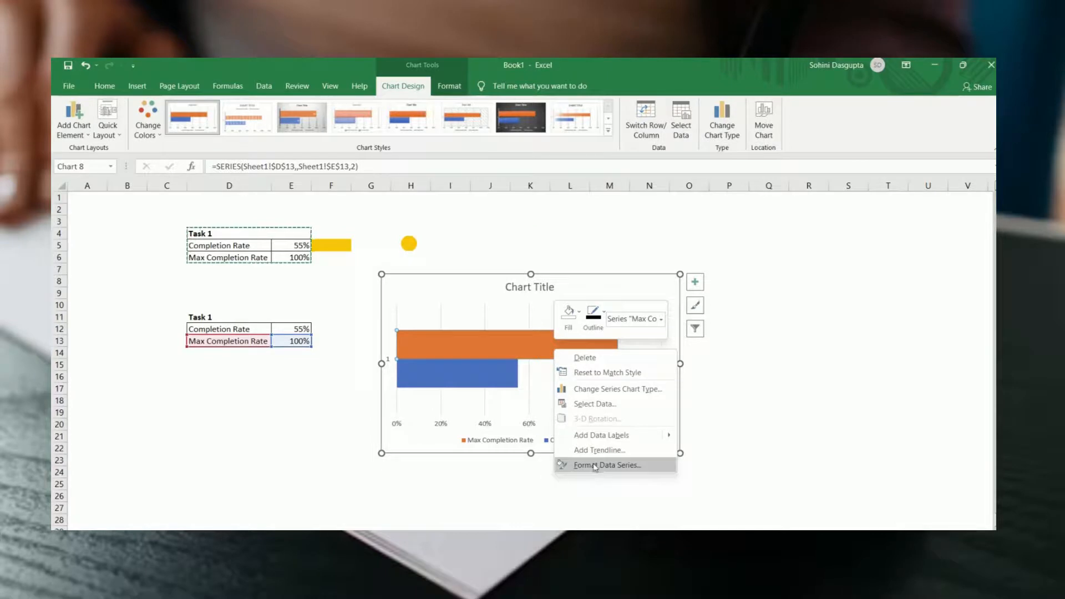
{"action": "left_click", "coordinate": [595, 466]}
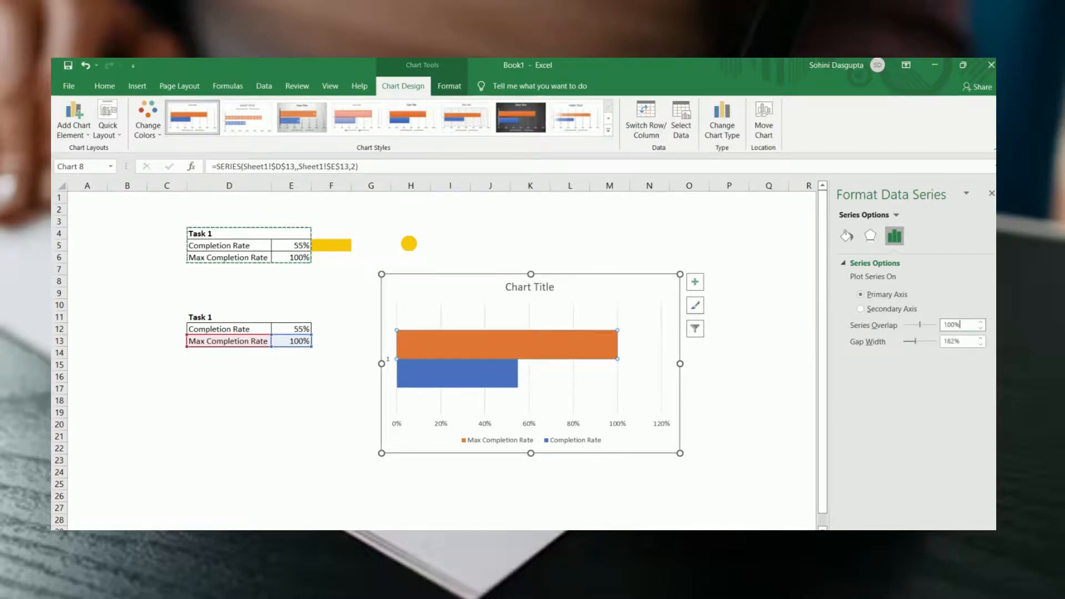
{"action": "left_click", "coordinate": [738, 376]}
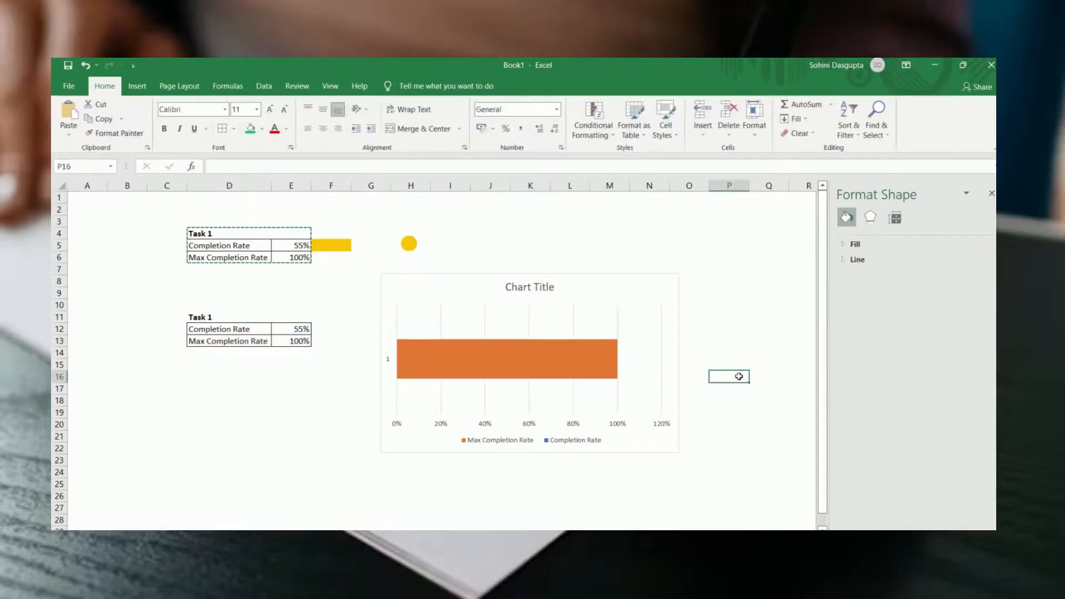
Remove the fill from the Max Completion Rate bar in the chart.
{"action": "right_click", "coordinate": [546, 363]}
{"action": "left_click", "coordinate": [500, 364]}
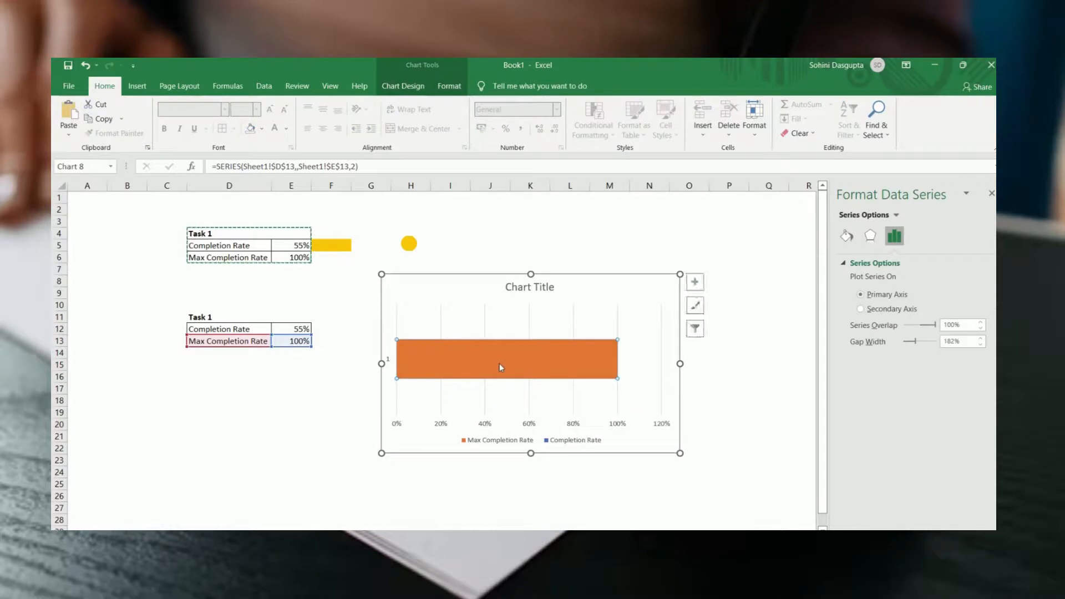
{"action": "left_click", "coordinate": [408, 91]}
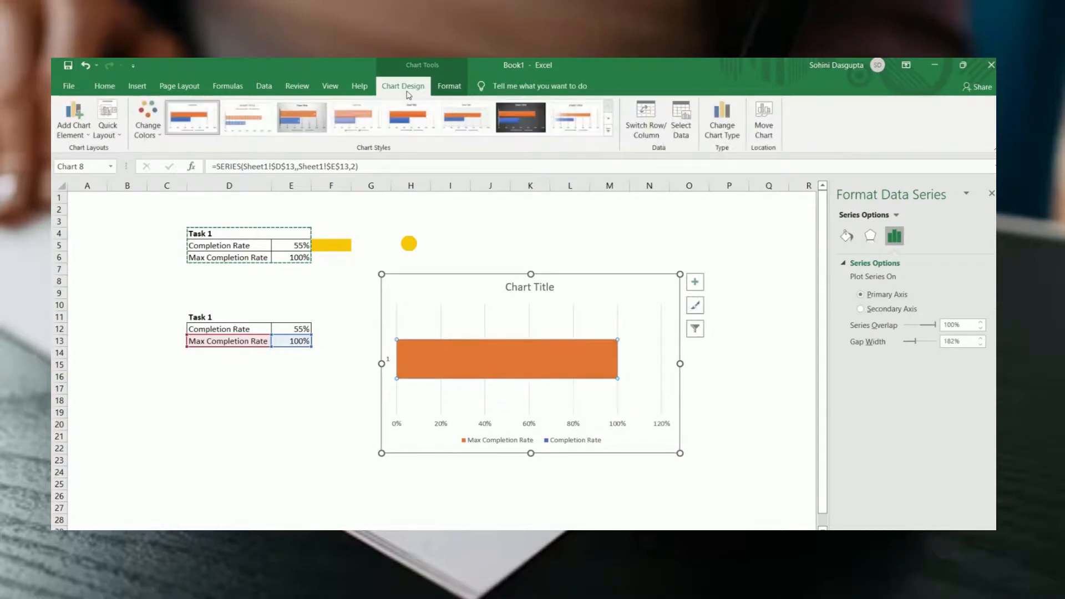
{"action": "left_click", "coordinate": [450, 86]}
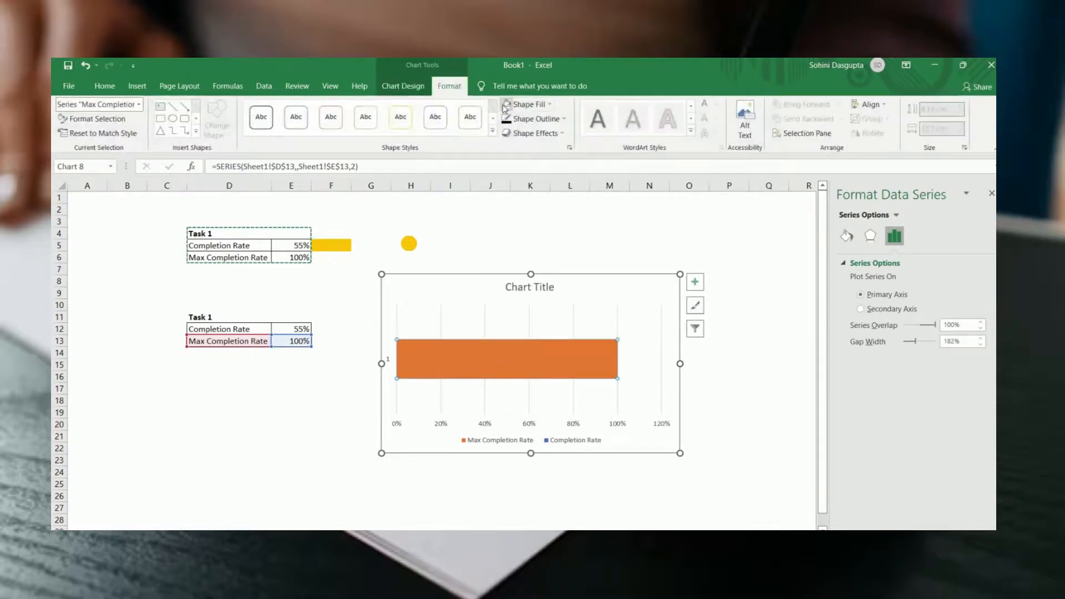
{"action": "left_click", "coordinate": [505, 105]}
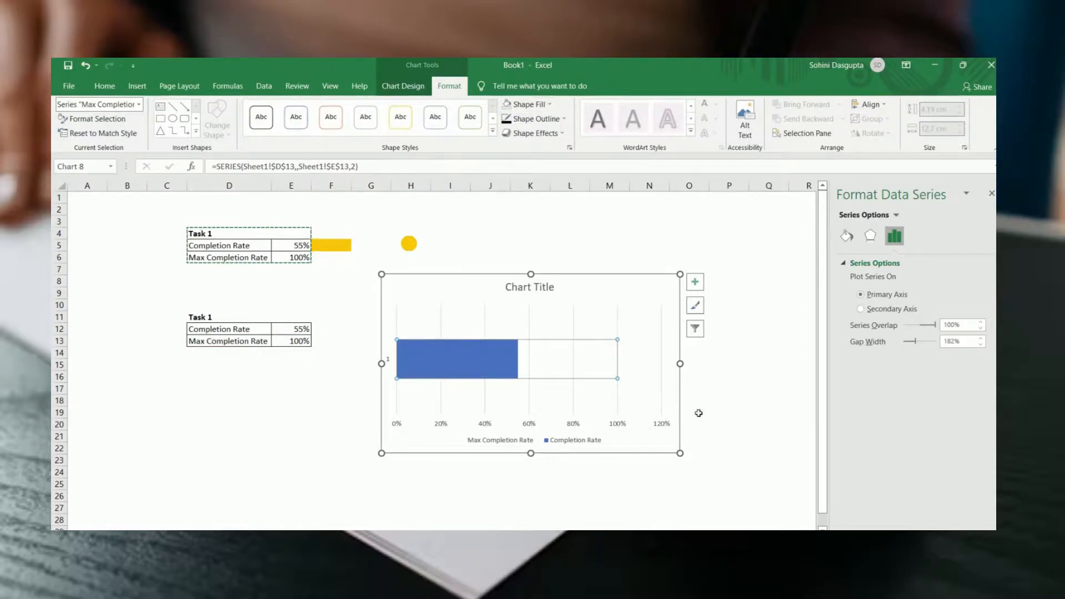
{"action": "left_click", "coordinate": [729, 400]}
Delete the horizontal percentage axis and the vertical gridlines from the bar chart.
{"action": "left_click", "coordinate": [487, 422]}
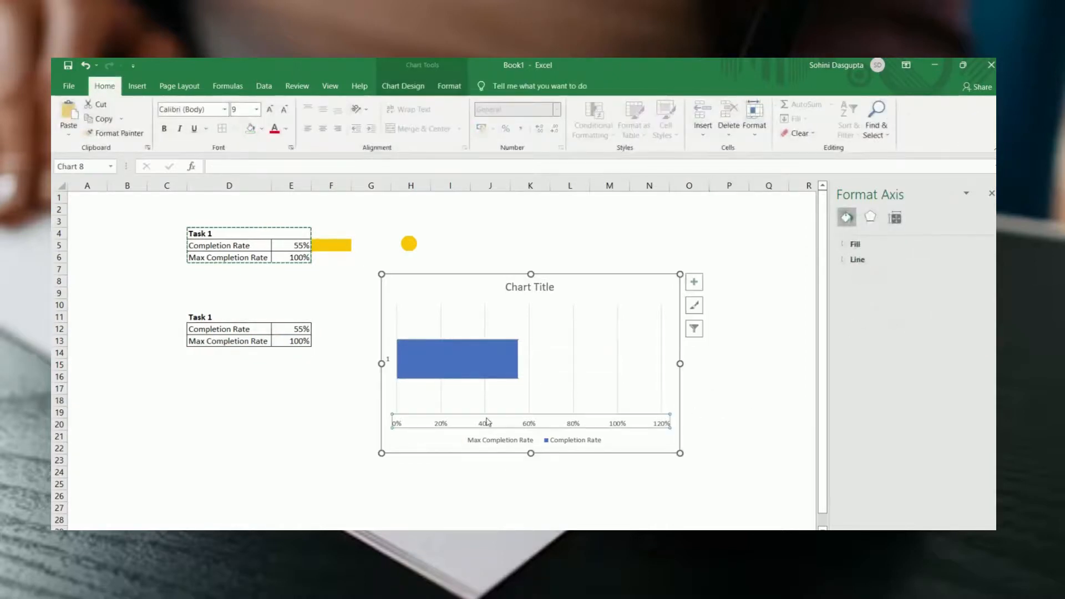
{"action": "key", "text": "Delete"}
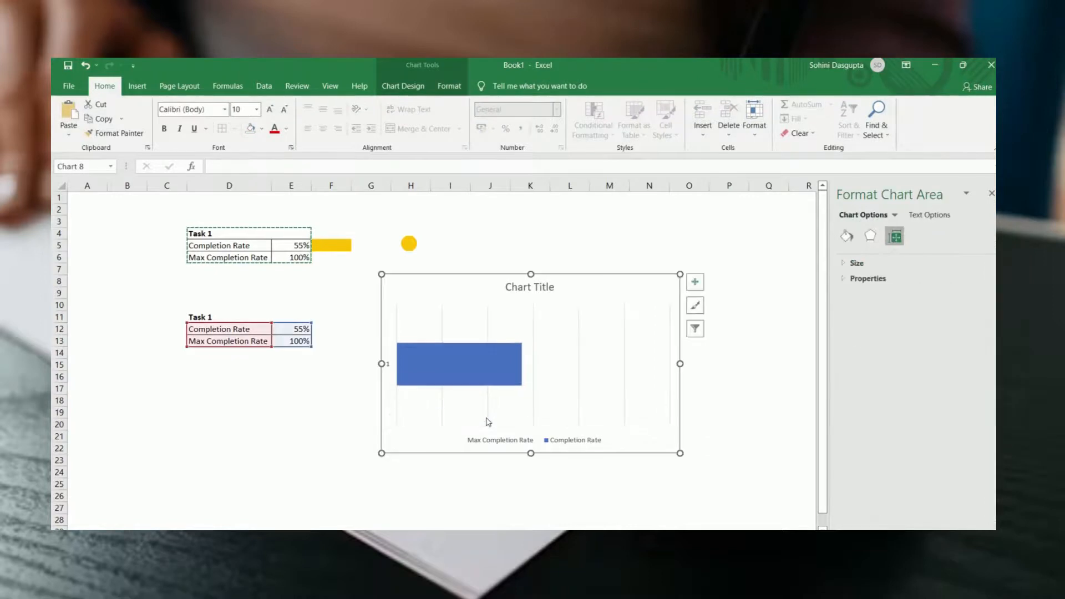
{"action": "left_click", "coordinate": [531, 388]}
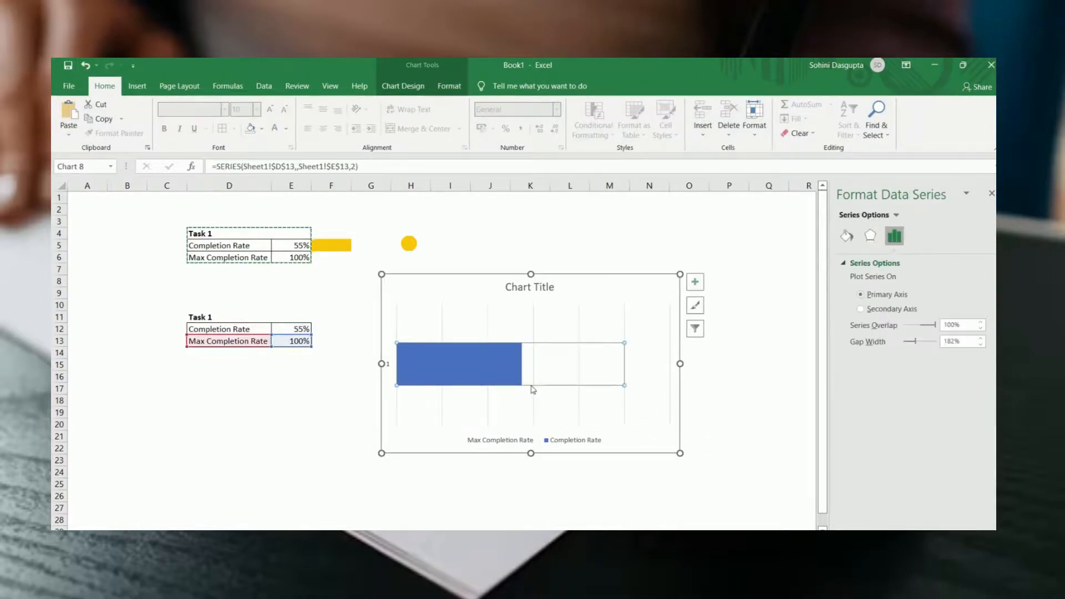
{"action": "left_click", "coordinate": [488, 408]}
{"action": "key", "text": "Delete"}
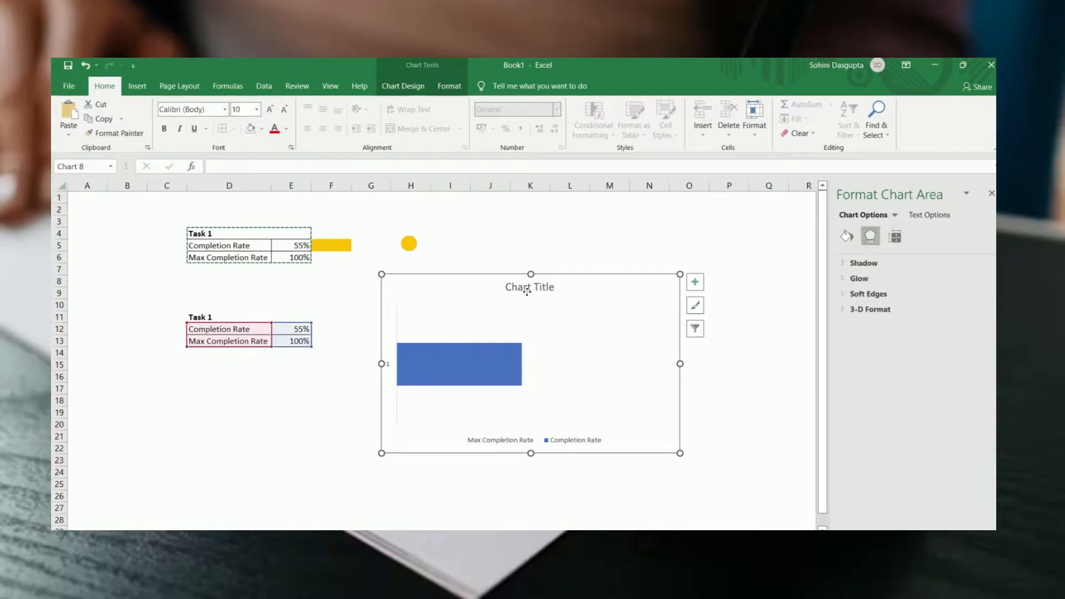
Delete the chart title and the vertical axis from the bar chart.
{"action": "left_click", "coordinate": [527, 291]}
{"action": "key", "text": "Delete"}
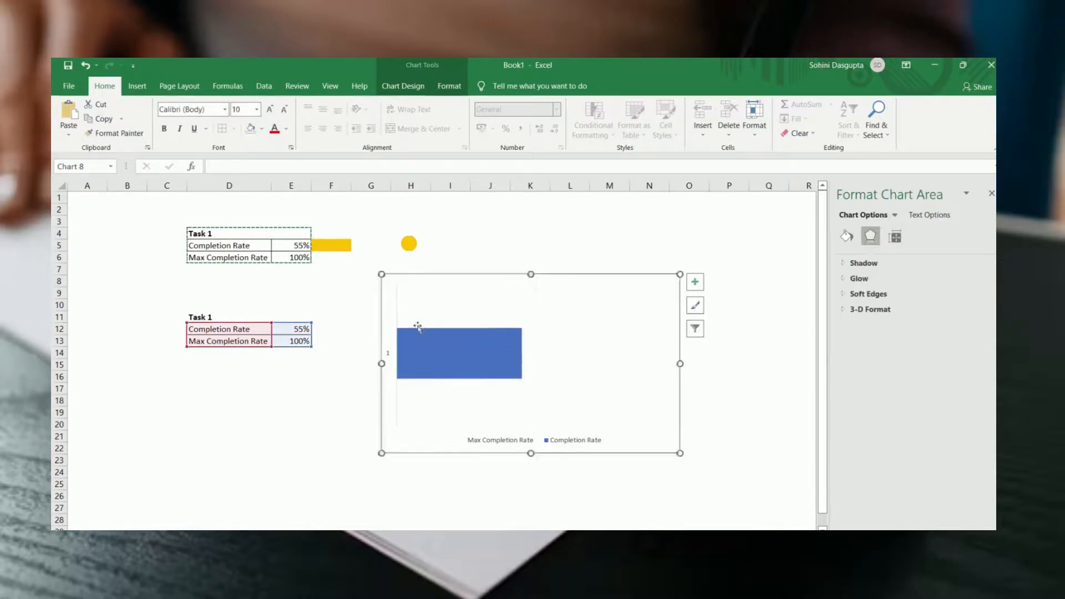
{"action": "left_click", "coordinate": [391, 353]}
{"action": "key", "text": "Delete"}
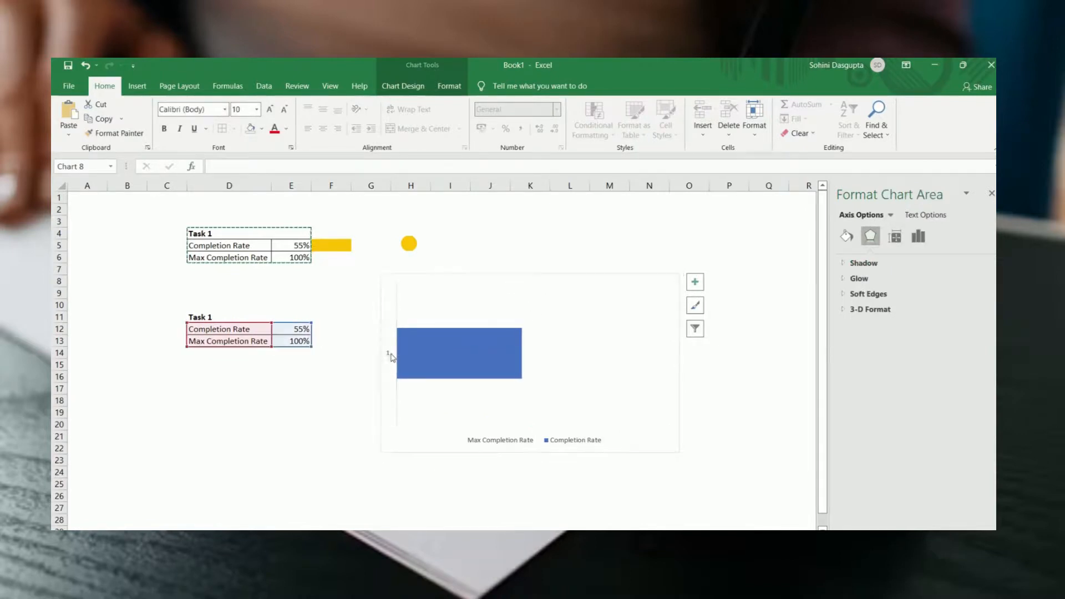
Delete the legend from the bar chart.
{"action": "left_click", "coordinate": [527, 441]}
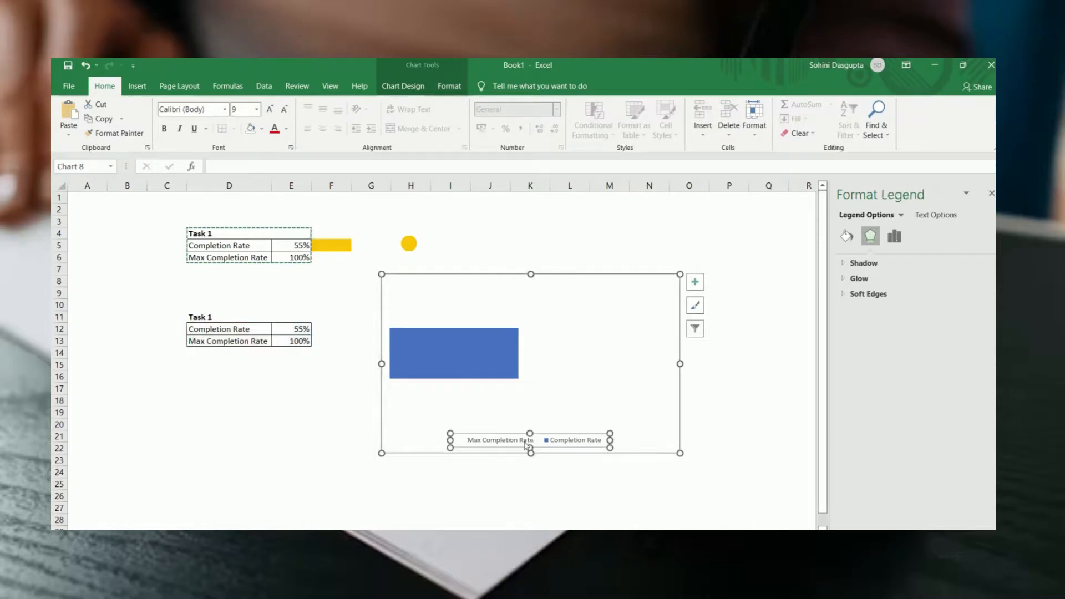
{"action": "key", "text": "Delete"}
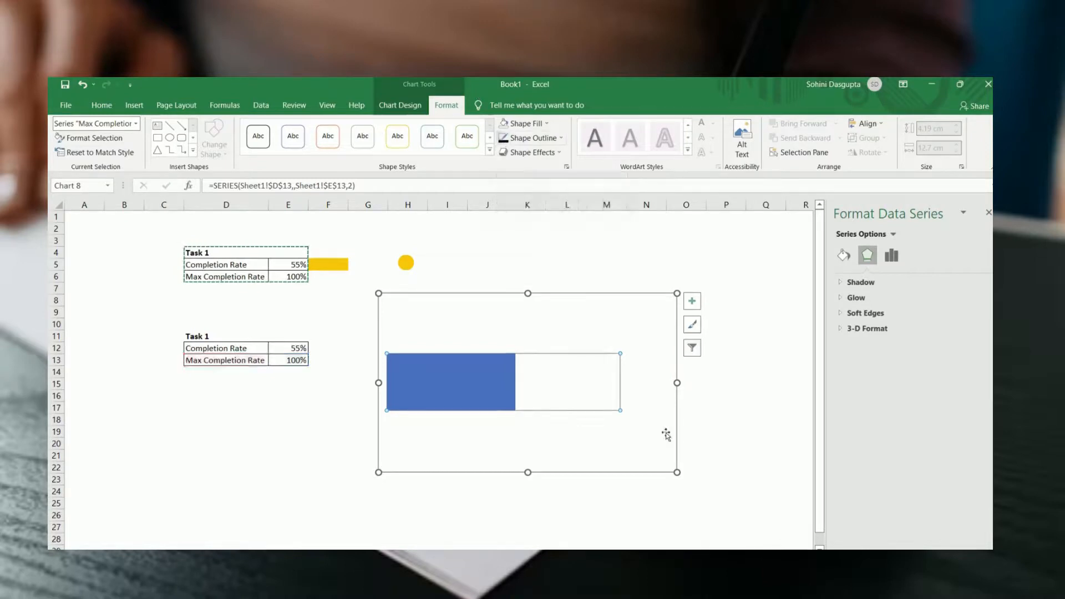
Thicken the outline of the Max Completion Rate bar to 1½ pt.
{"action": "left_click", "coordinate": [716, 441]}
{"action": "left_click", "coordinate": [592, 410]}
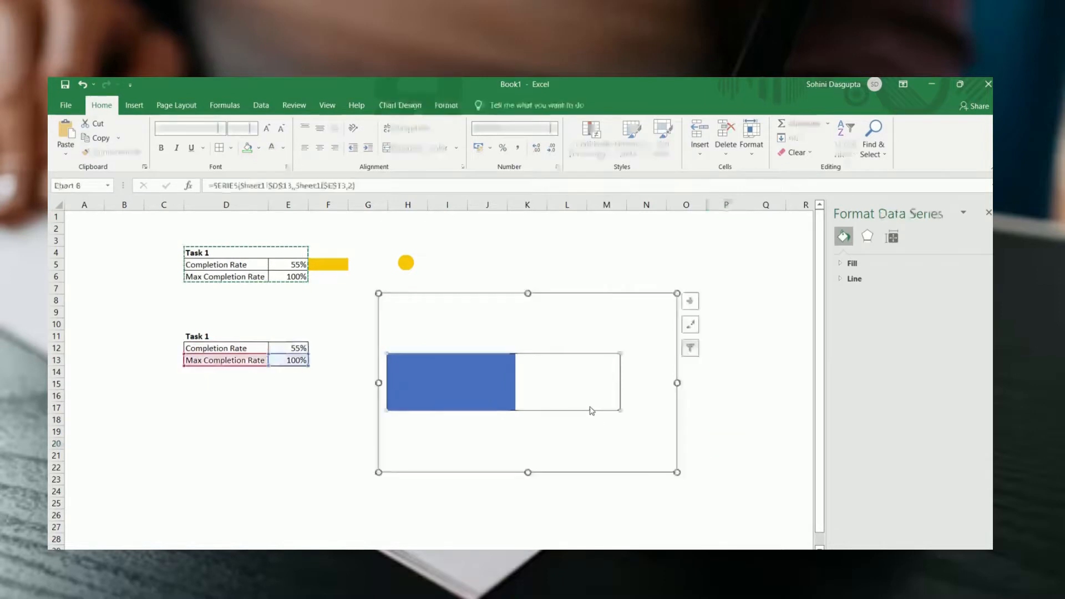
{"action": "left_click", "coordinate": [576, 413]}
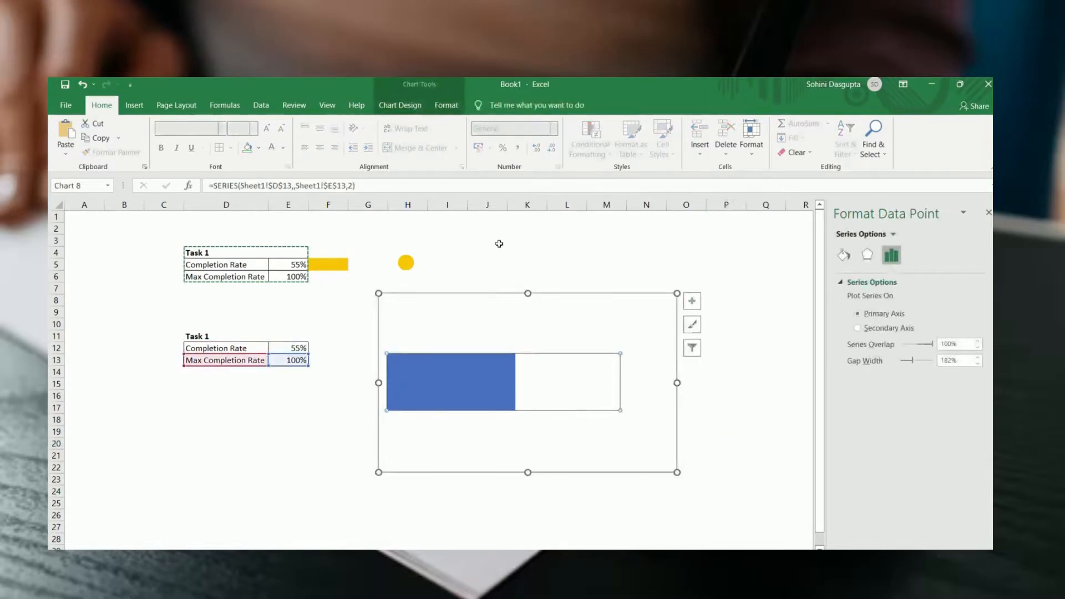
{"action": "left_click", "coordinate": [446, 107]}
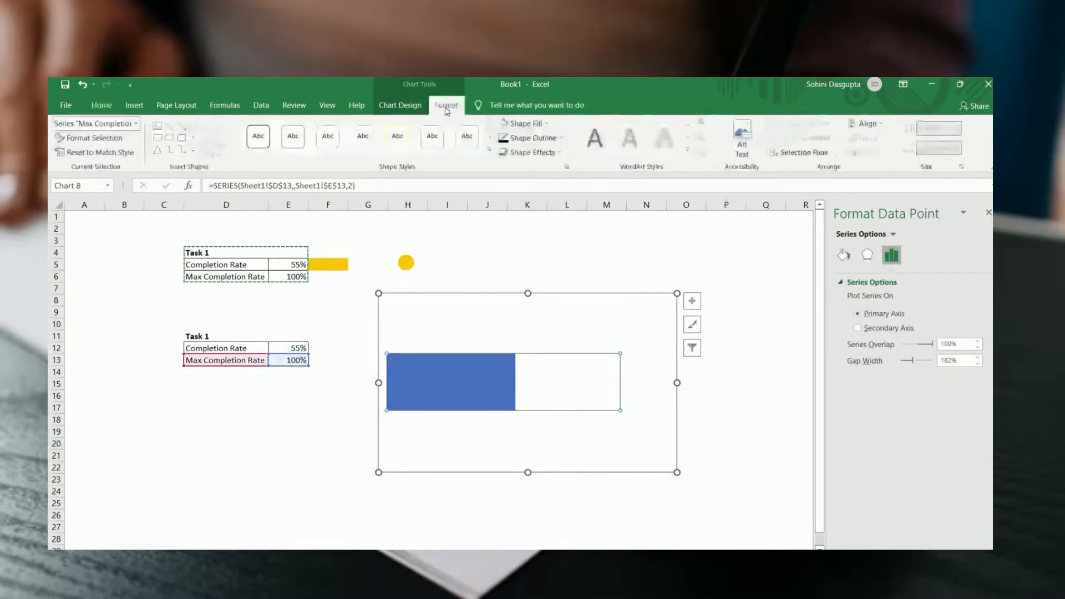
{"action": "left_click", "coordinate": [560, 137]}
{"action": "mouse_move", "coordinate": [577, 291]}
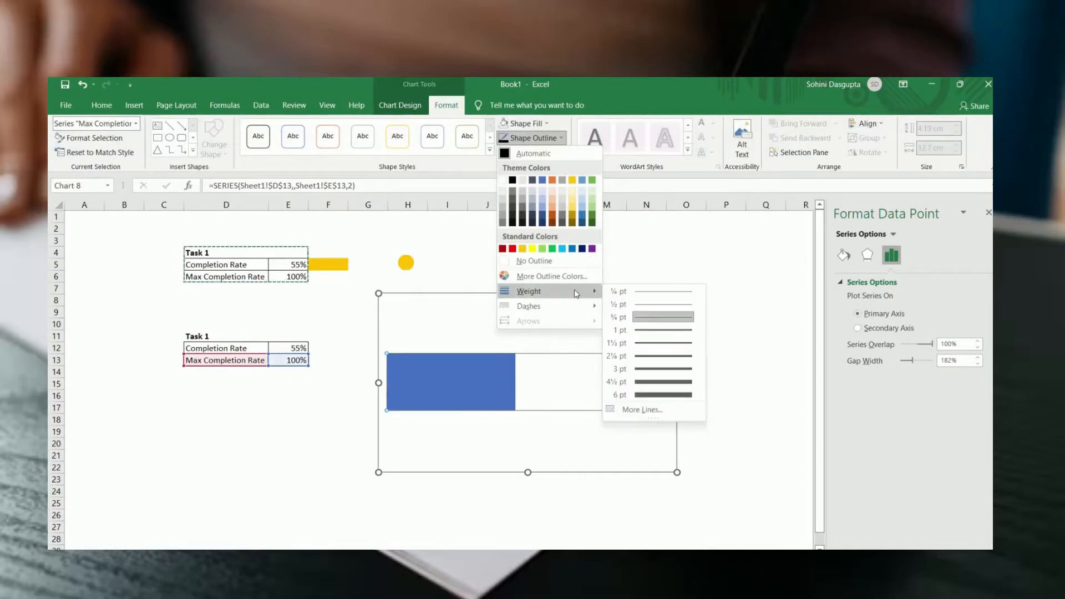
{"action": "left_click", "coordinate": [648, 344]}
{"action": "left_click", "coordinate": [717, 431]}
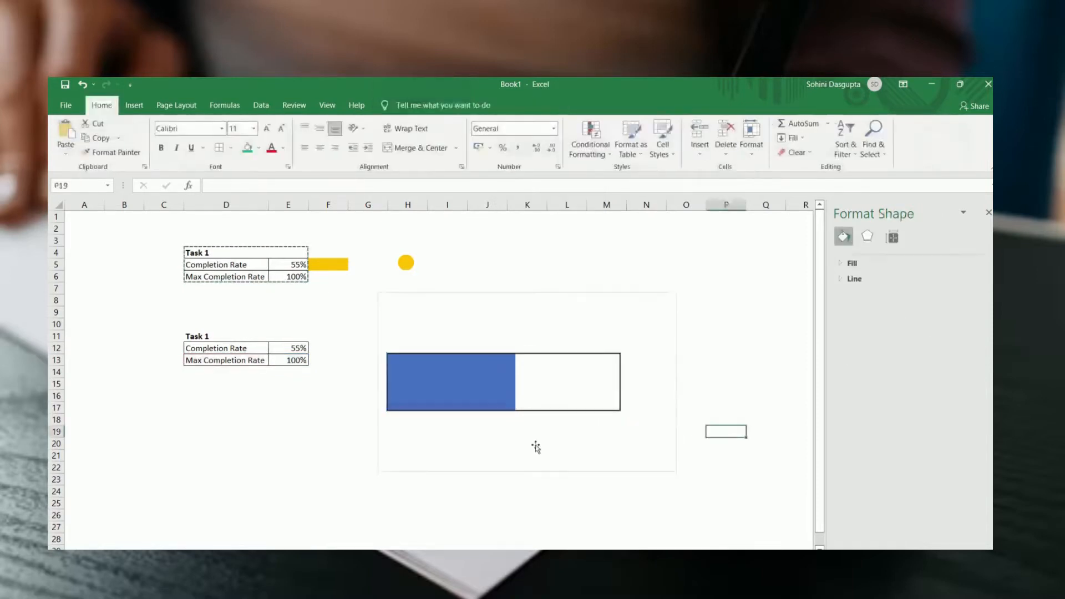
Reduce the height of the chart's plot area by moving its lower edge up to just below the bar.
{"action": "left_click", "coordinate": [524, 459]}
{"action": "left_click_drag", "start_coordinate": [527, 462], "coordinate": [526, 418]}
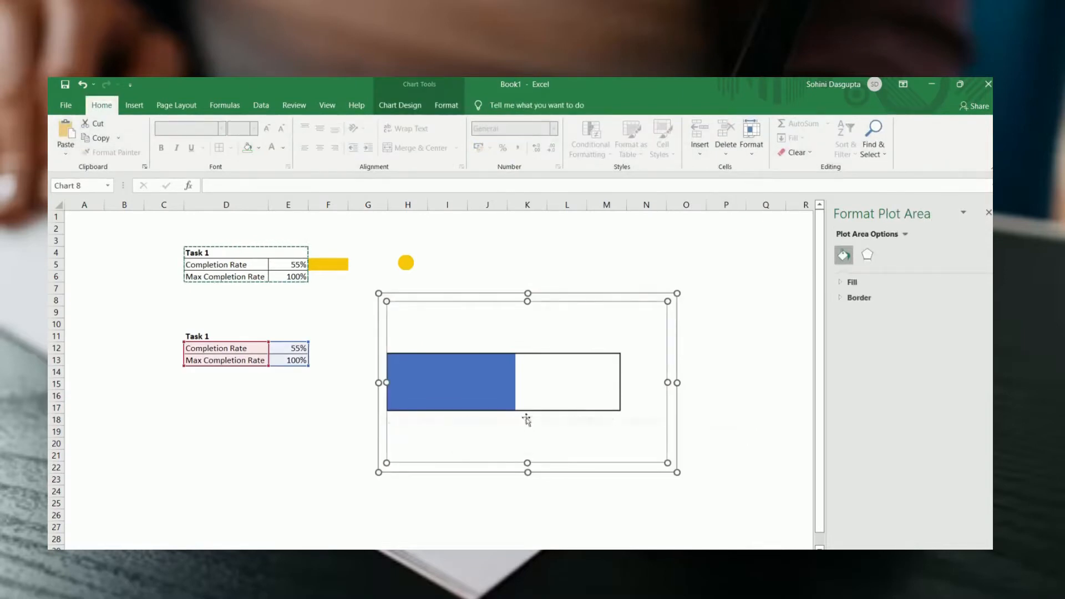
{"action": "left_click", "coordinate": [501, 476]}
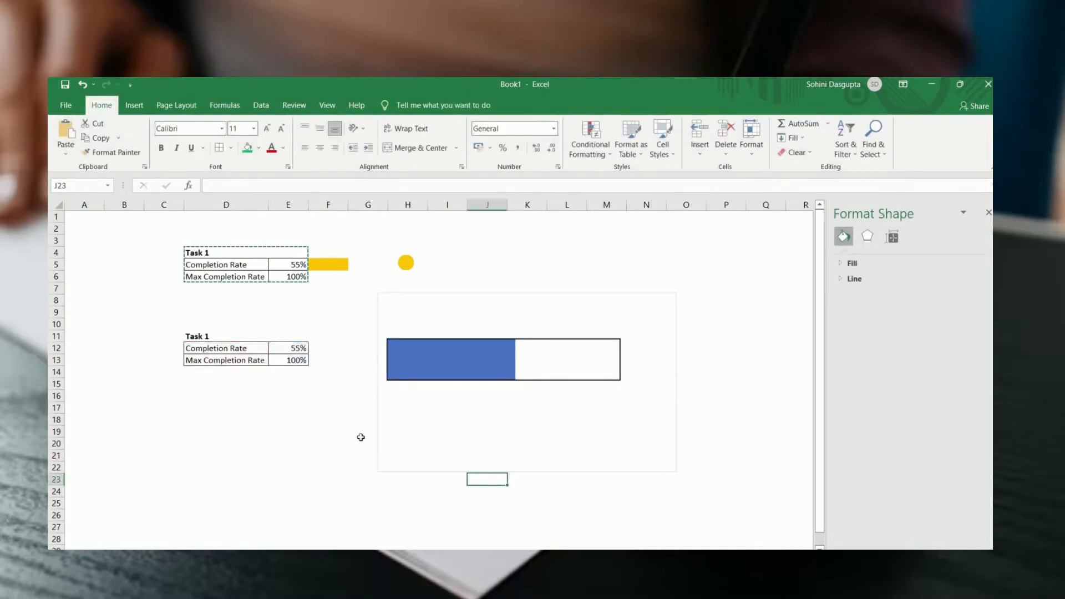
Set the Completion Rate in cell E12 of the second Task 1 table to 30% to test the progress bar.
{"action": "left_click", "coordinate": [293, 350]}
{"action": "type", "text": "30"}
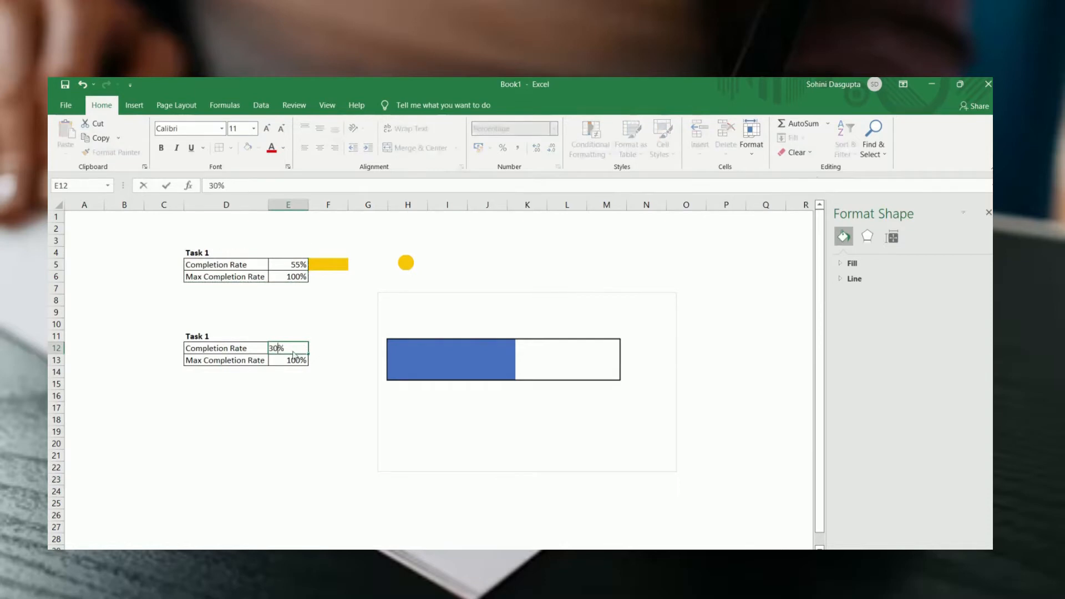
{"action": "key", "text": "Return"}
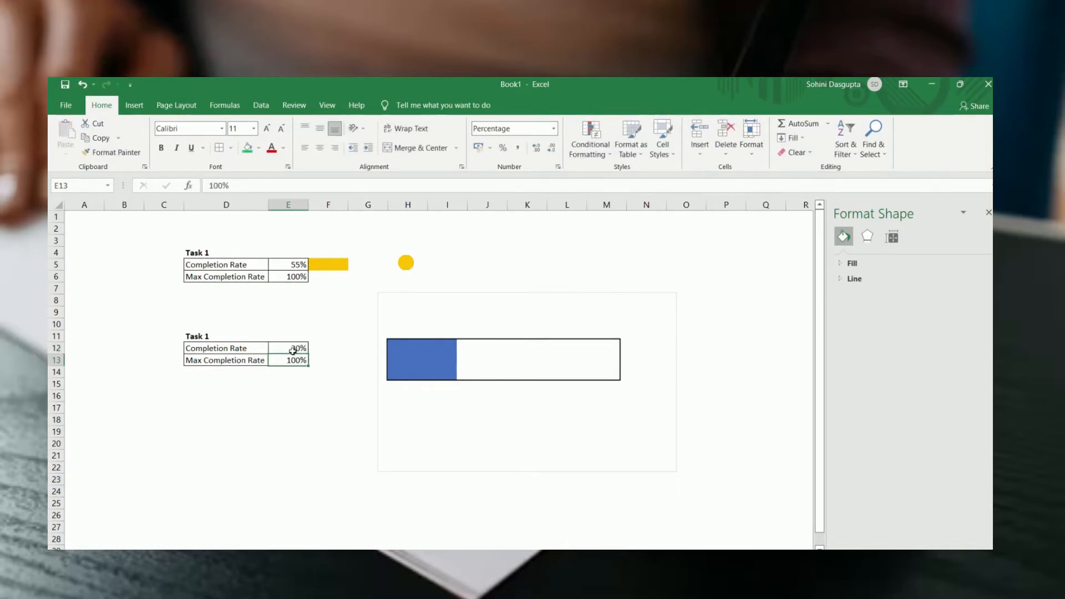
Set the Completion Rate in cell E12 to 70% to test the progress bar with a higher value.
{"action": "left_click", "coordinate": [288, 348]}
{"action": "type", "text": "70"}
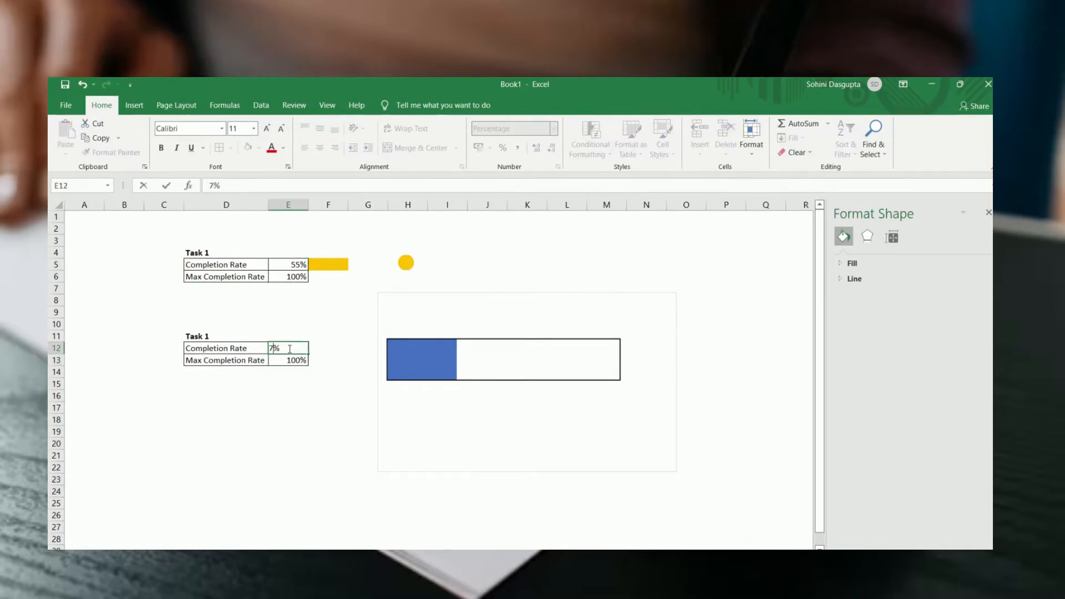
{"action": "key", "text": "Return"}
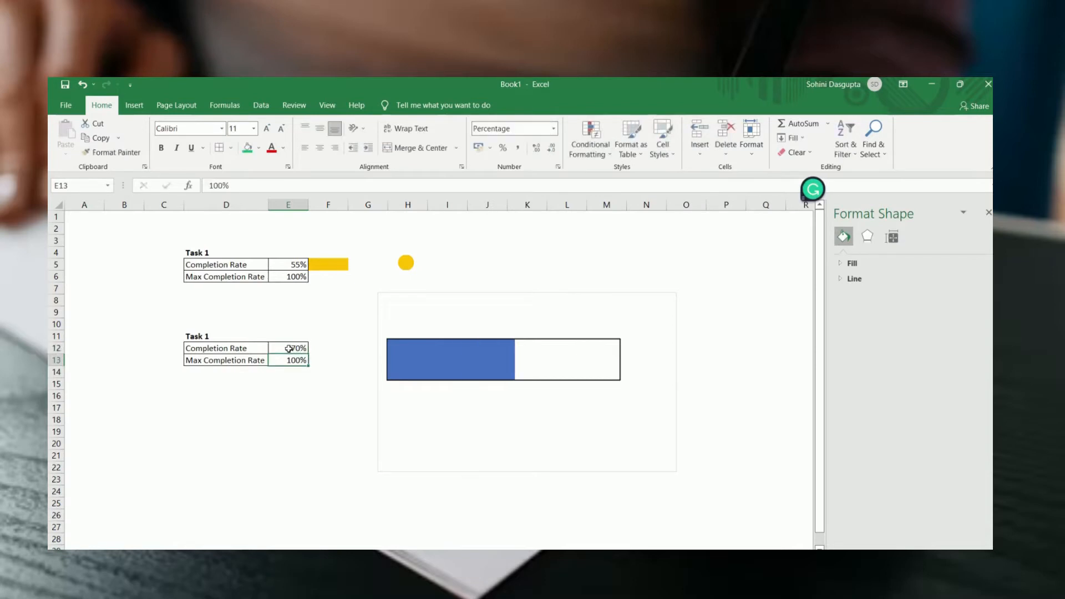